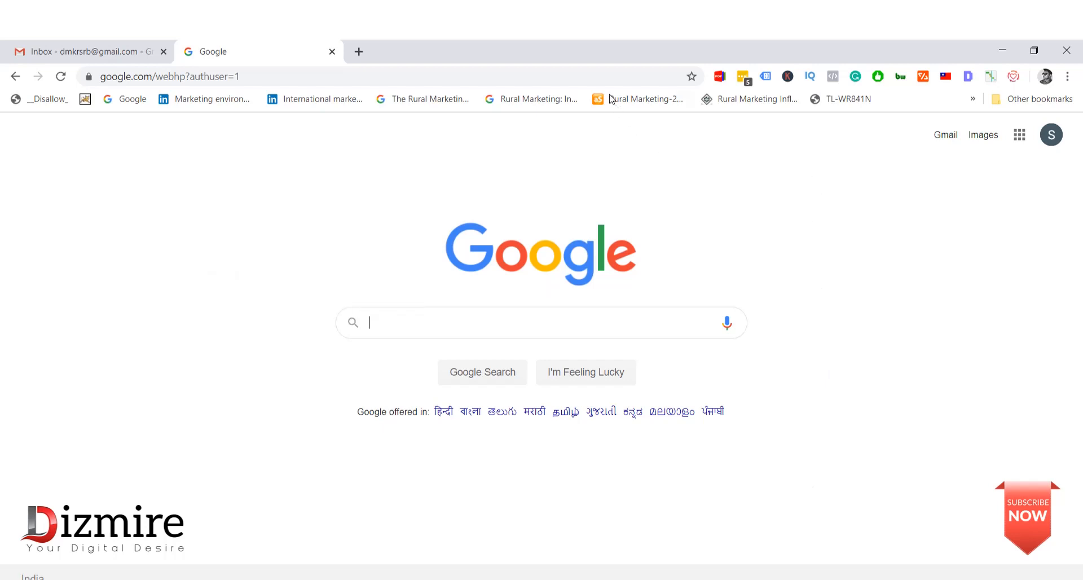
- Search Google for "hotstar adserve"
click(601, 75)
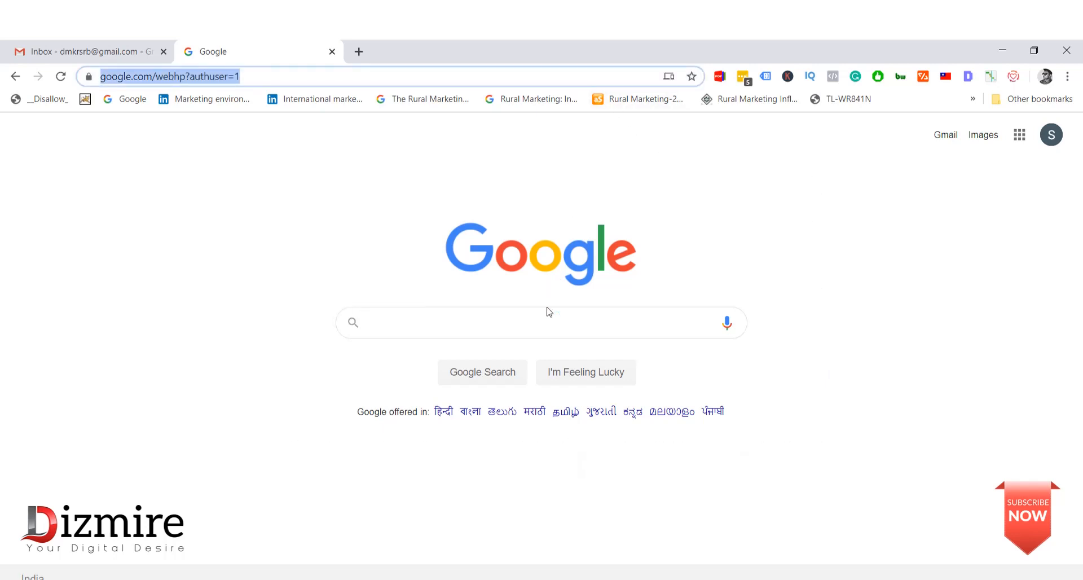
click(540, 336)
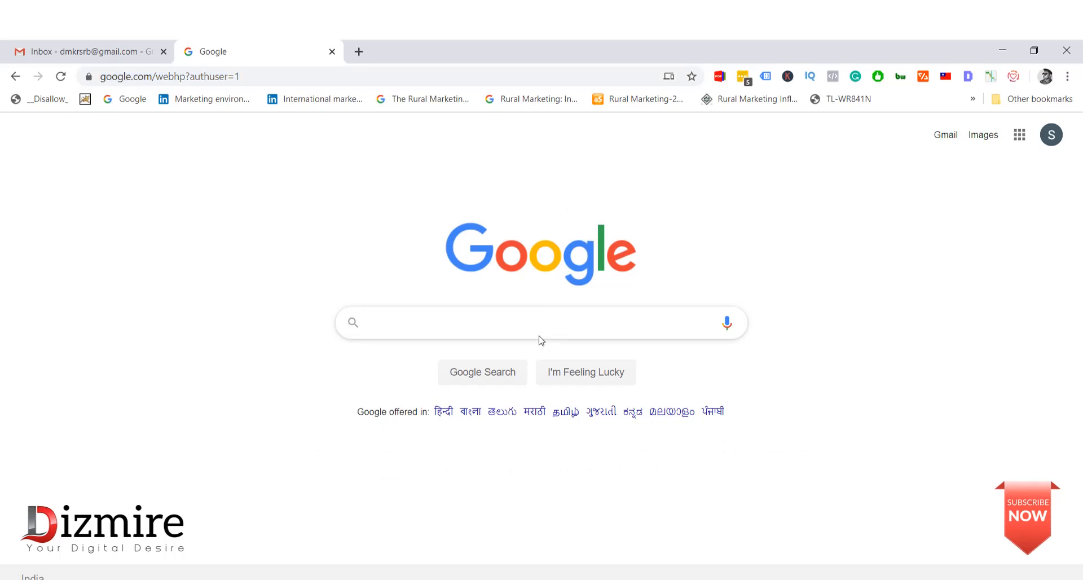
click(514, 332)
text(host)
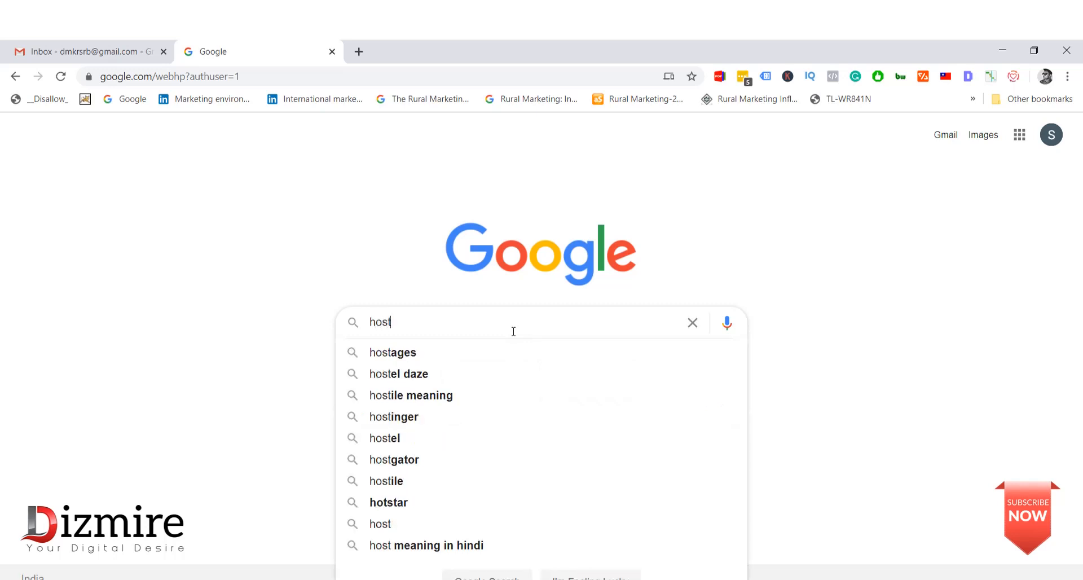
key(BackSpace)
key(BackSpace)
key(Down)
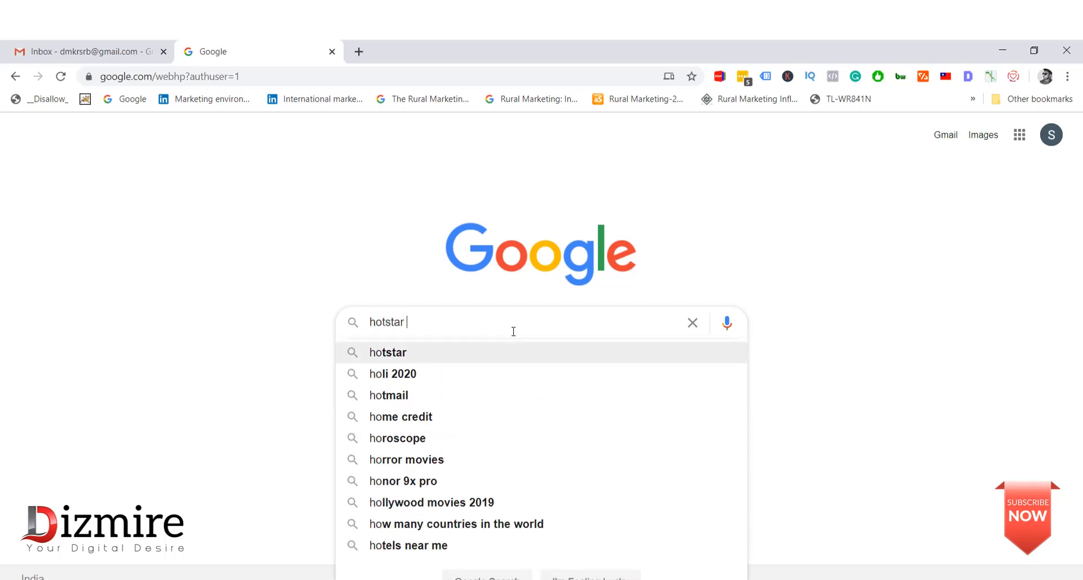
text(adse)
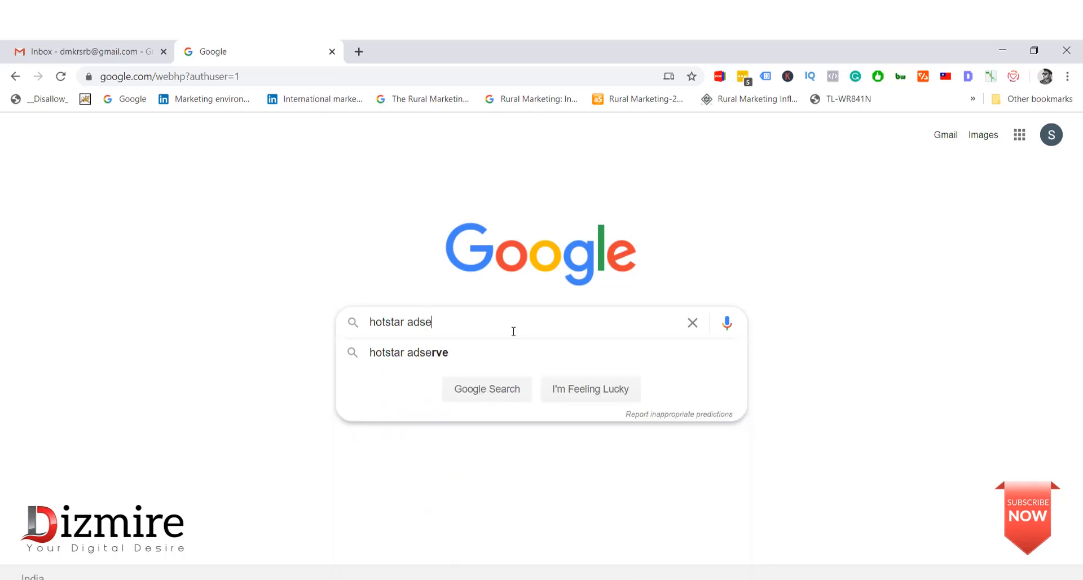
key(Down)
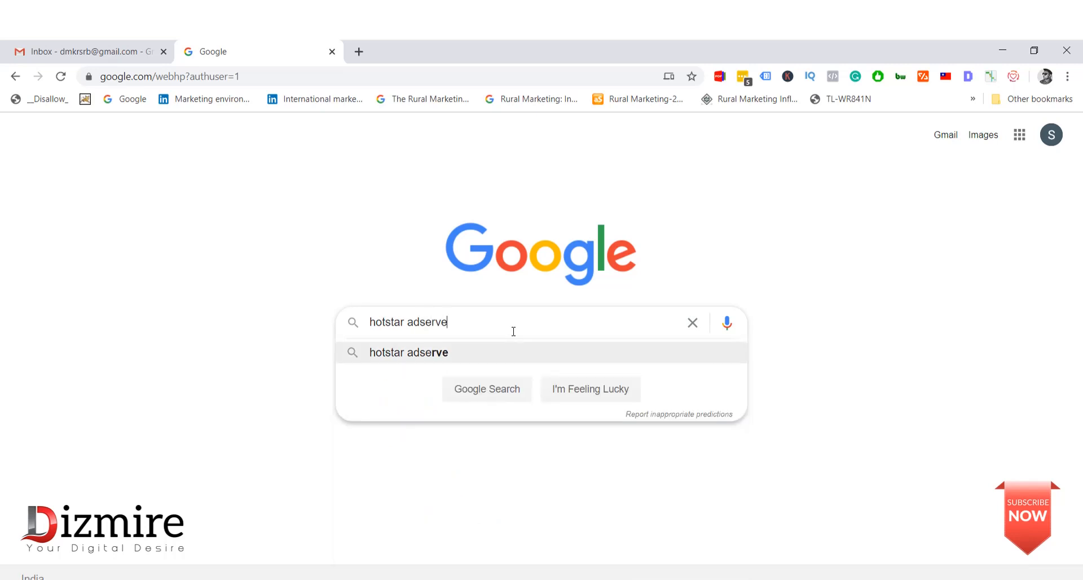
key(Return)
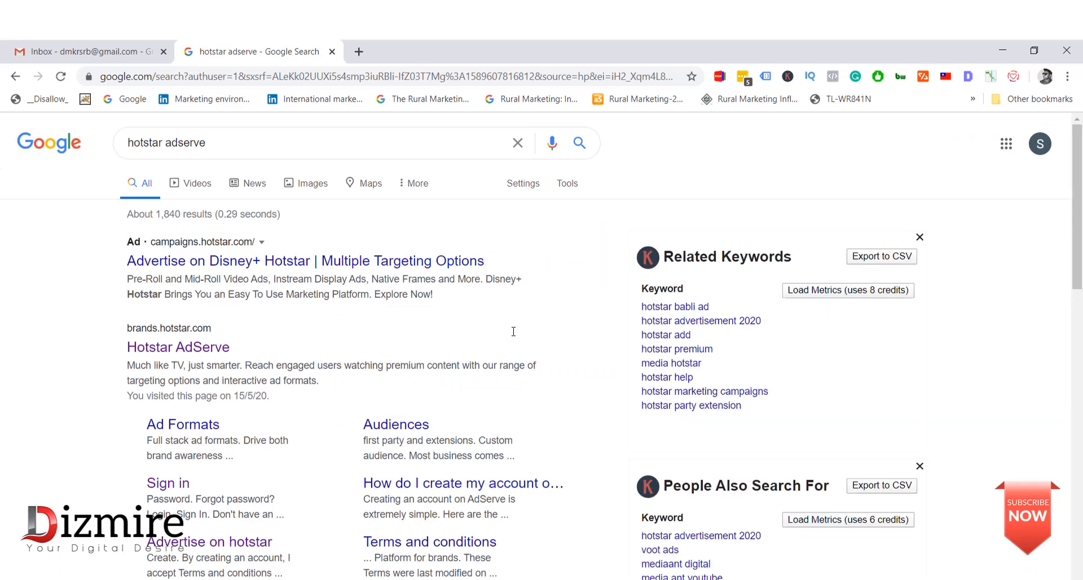
scroll(513, 332, down, 1)
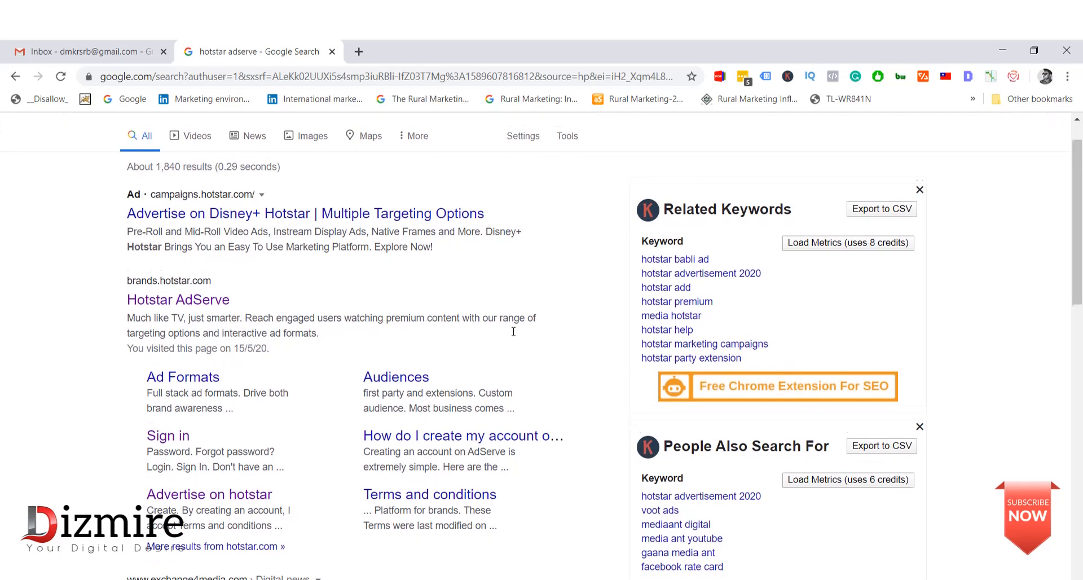
scroll(514, 332, down, 1)
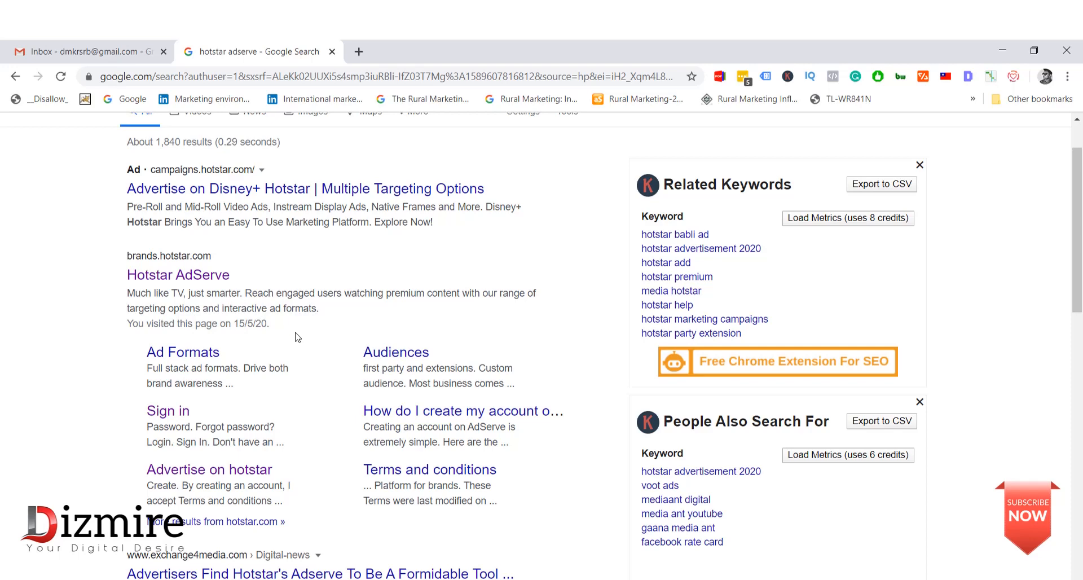
click(358, 52)
text(ho)
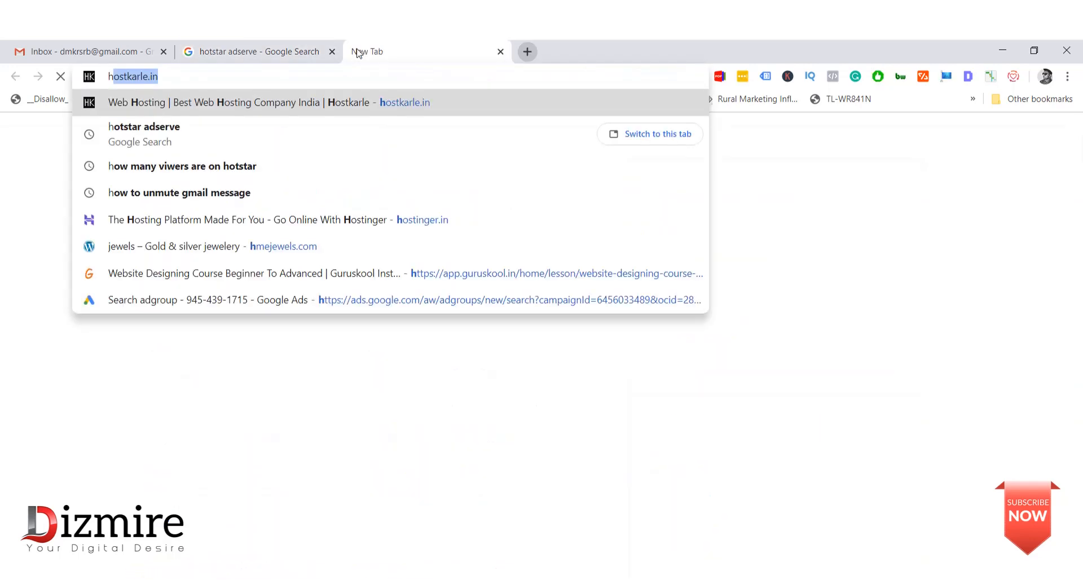
text(ts)
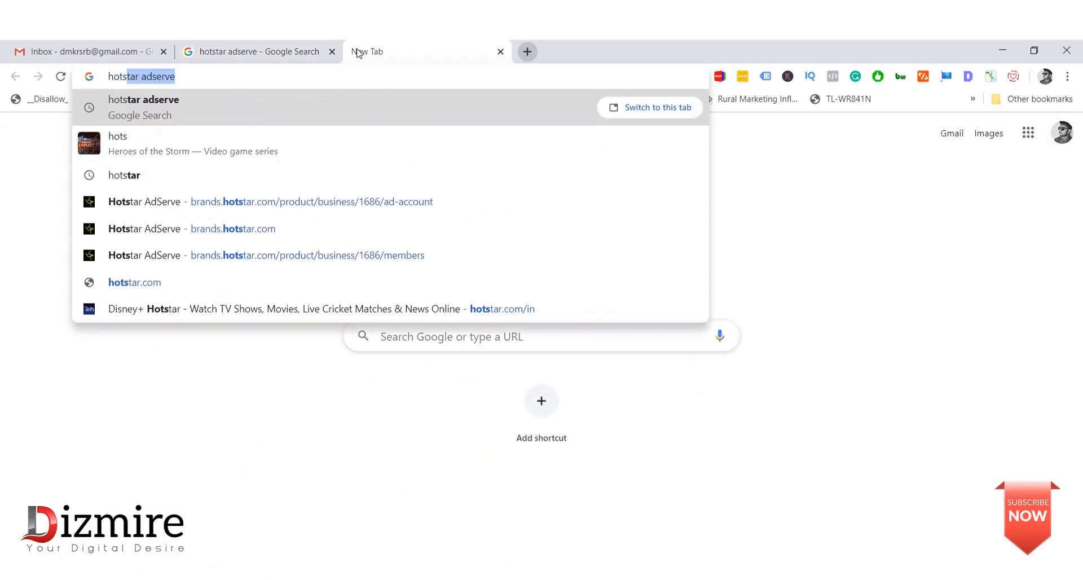
key(Right)
key(BackSpace)
key(BackSpace)
key(BackSpace)
key(BackSpace)
key(BackSpace)
key(BackSpace)
key(BackSpace)
key(BackSpace)
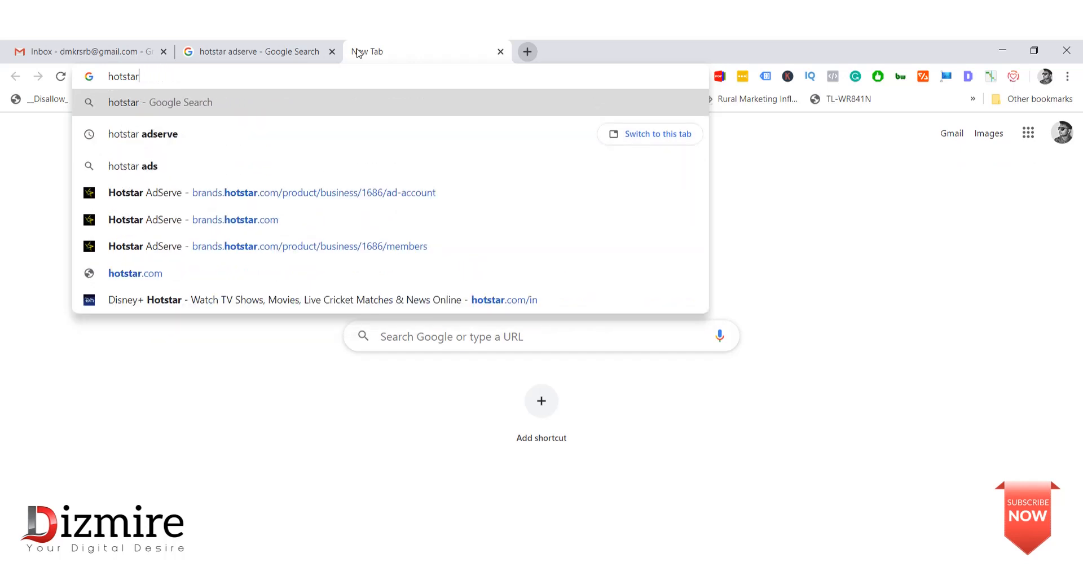
key(Return)
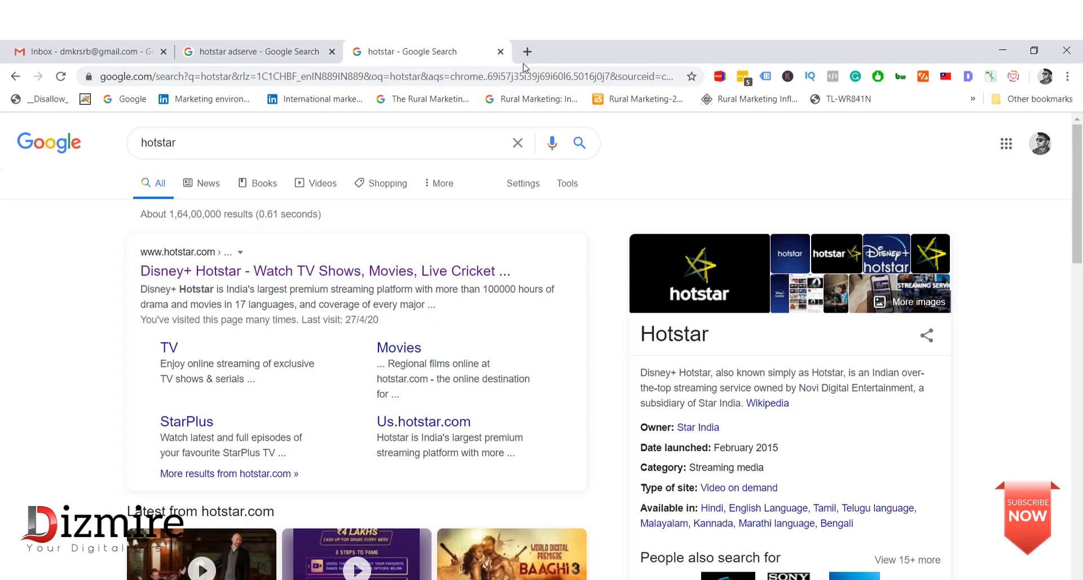
click(501, 52)
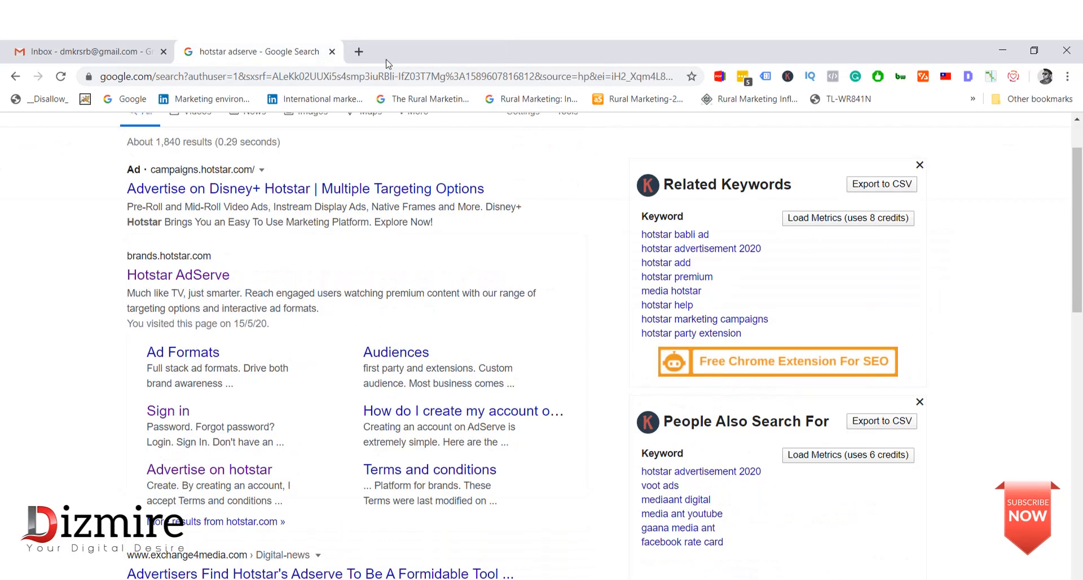
- Search for "brand.hotstar" in a new tab and highlight the monthly users figure in the Hotstar AdServe result
click(360, 52)
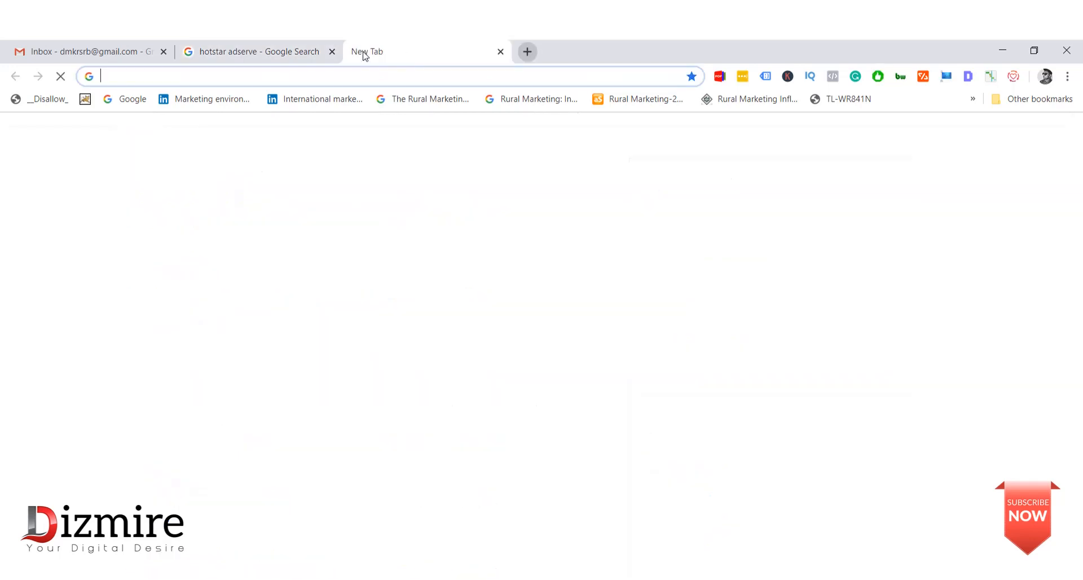
text(bra)
key(Return)
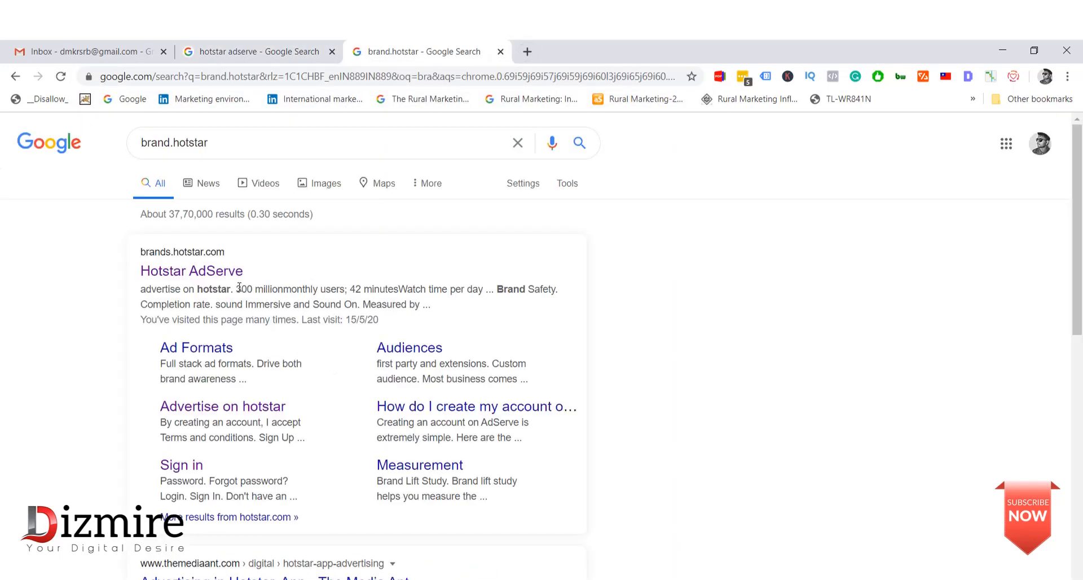
drag(239, 287, 346, 289)
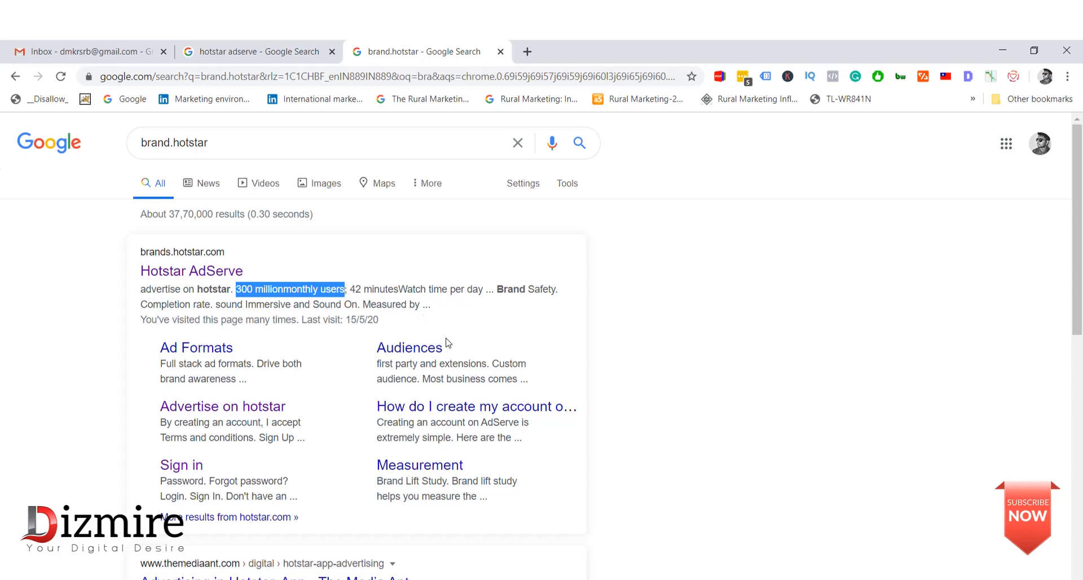
- Open the Hotstar AdServe site from the "hotstar adserve" results and go to its advertiser sign-up form
click(261, 45)
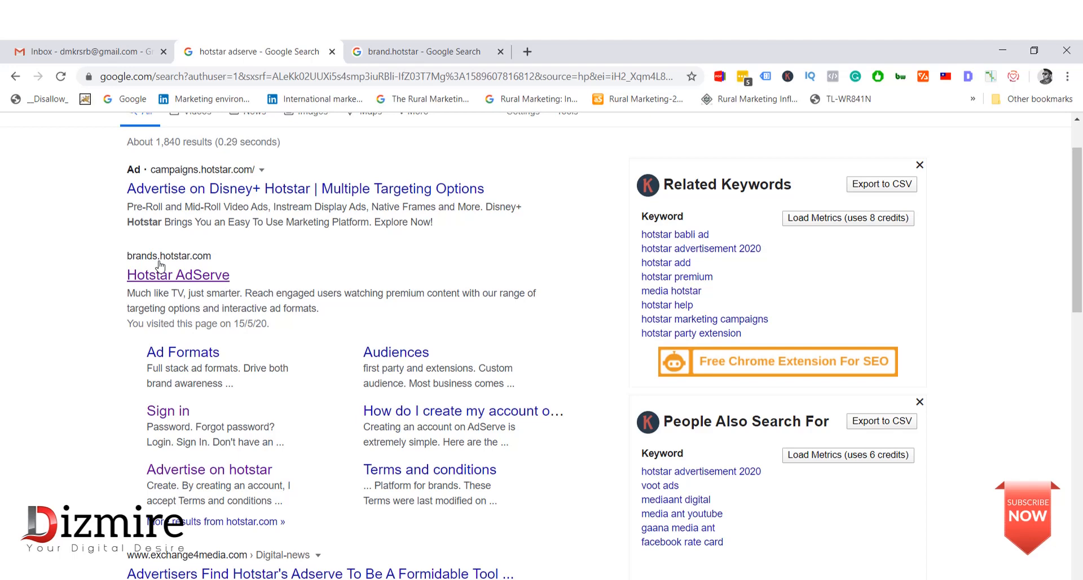
click(208, 276)
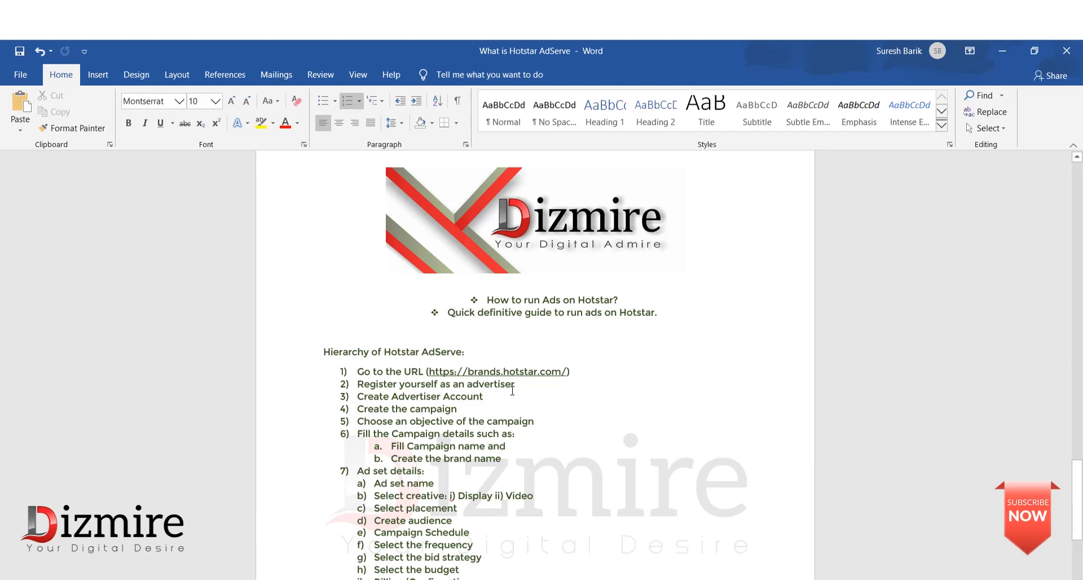
key(alt+Tab)
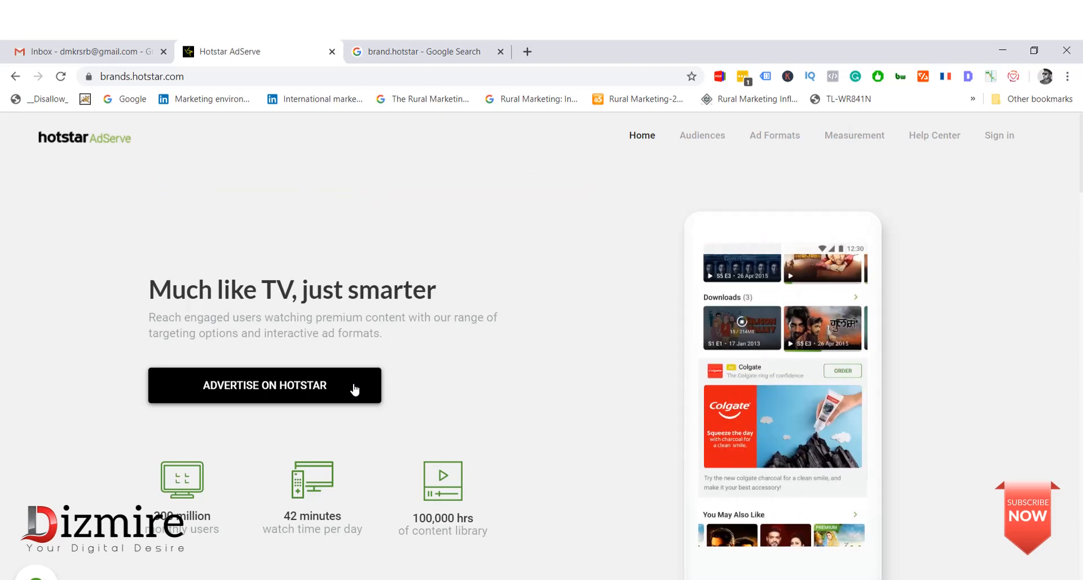
click(354, 389)
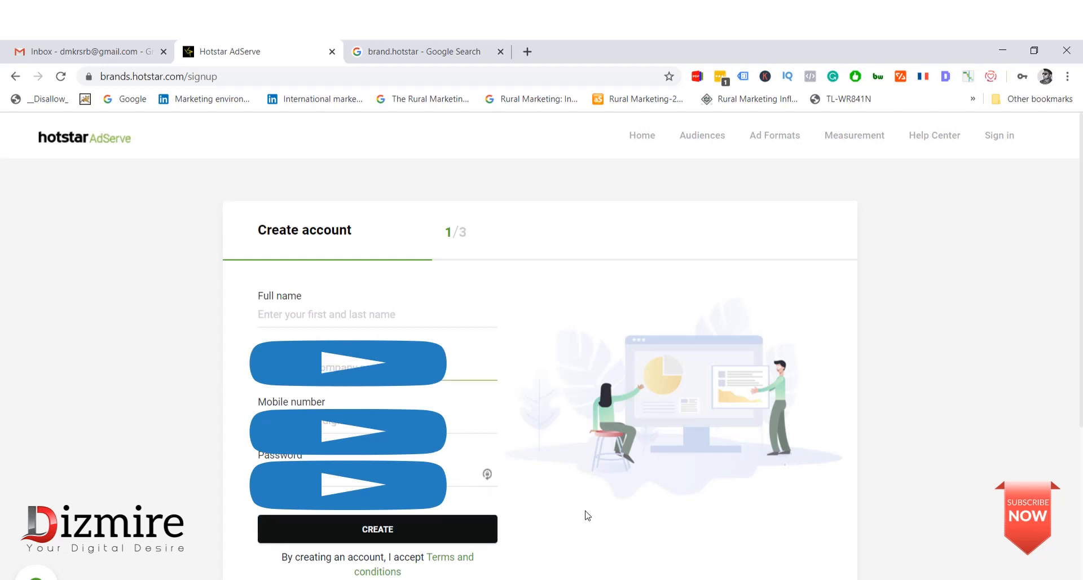
- Enter Dizmire as the full name and fill in the saved company e-mail and mobile number on the account form
click(487, 474)
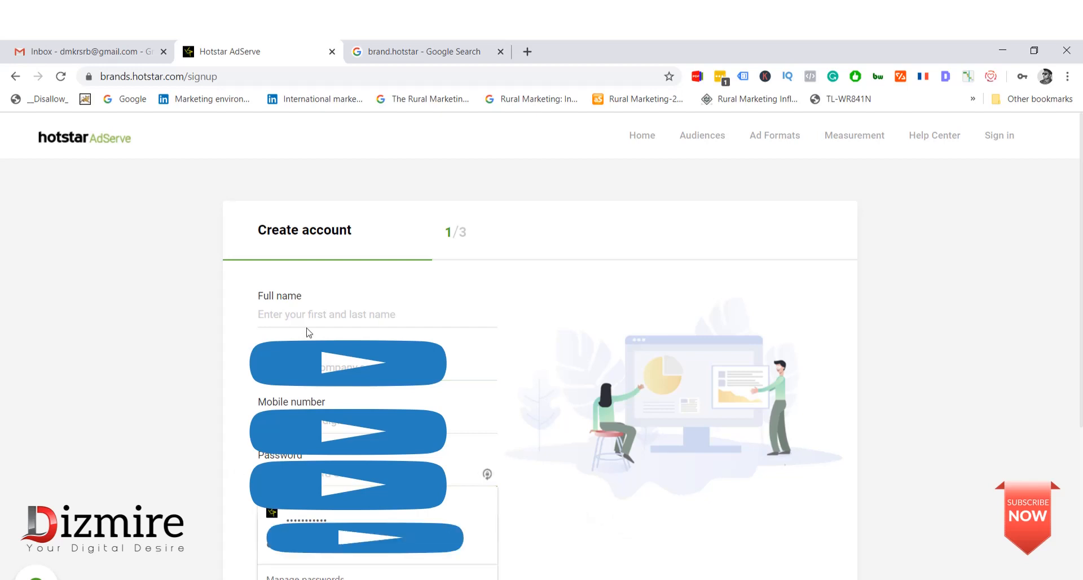
click(315, 311)
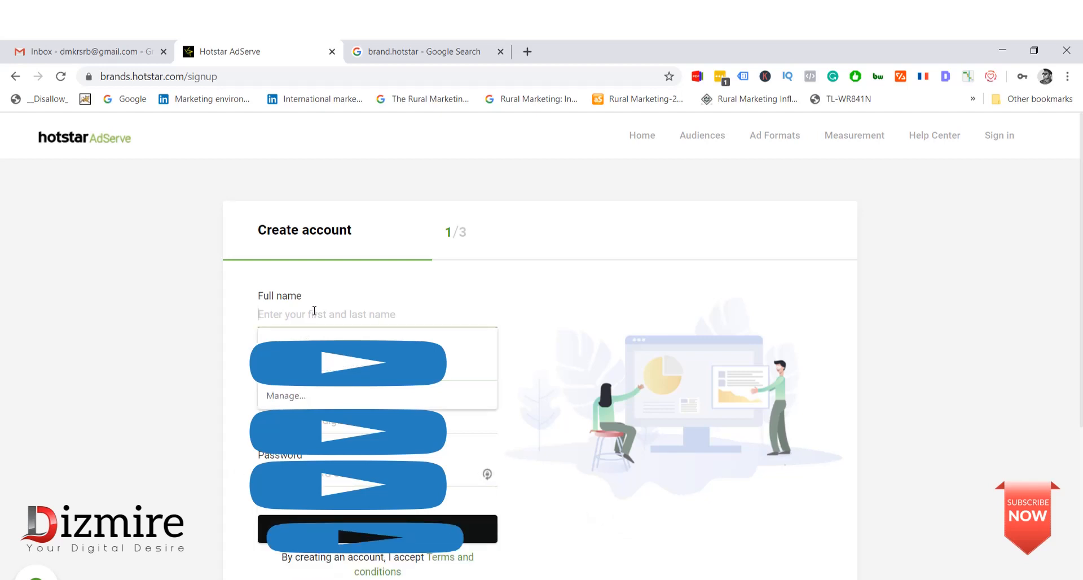
text(Diz)
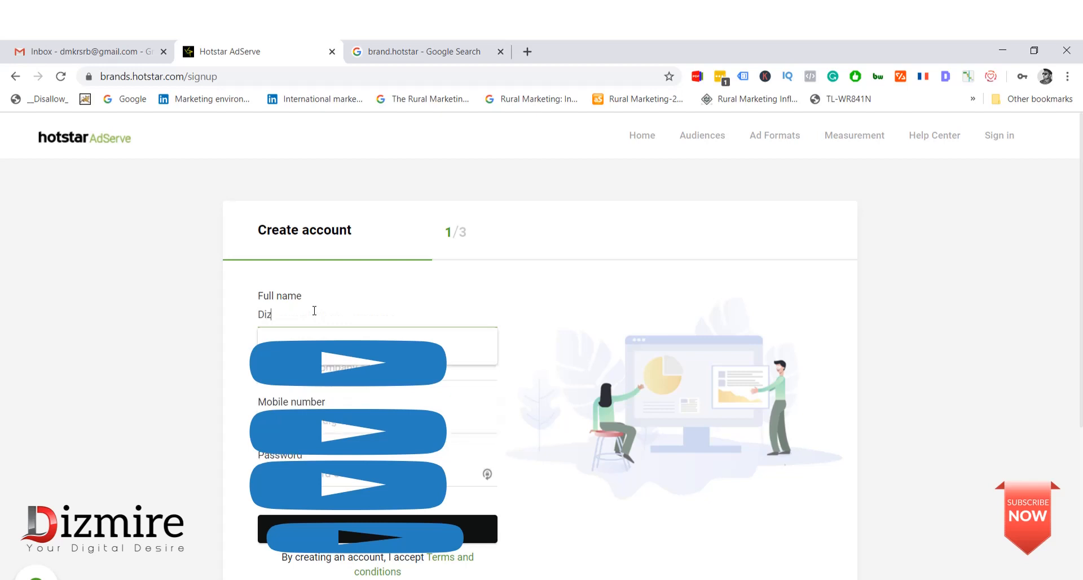
text(mire)
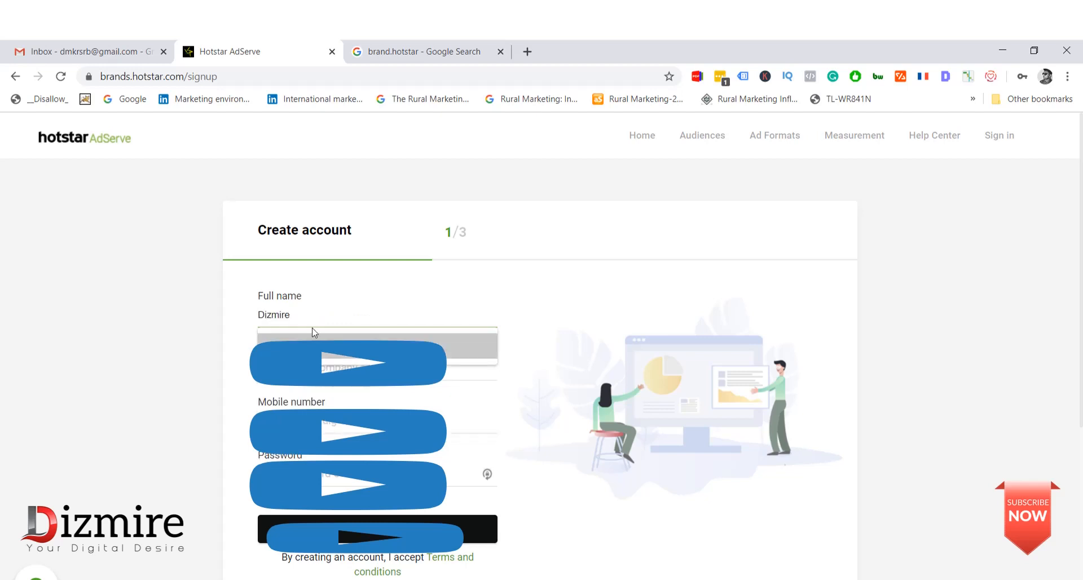
click(348, 367)
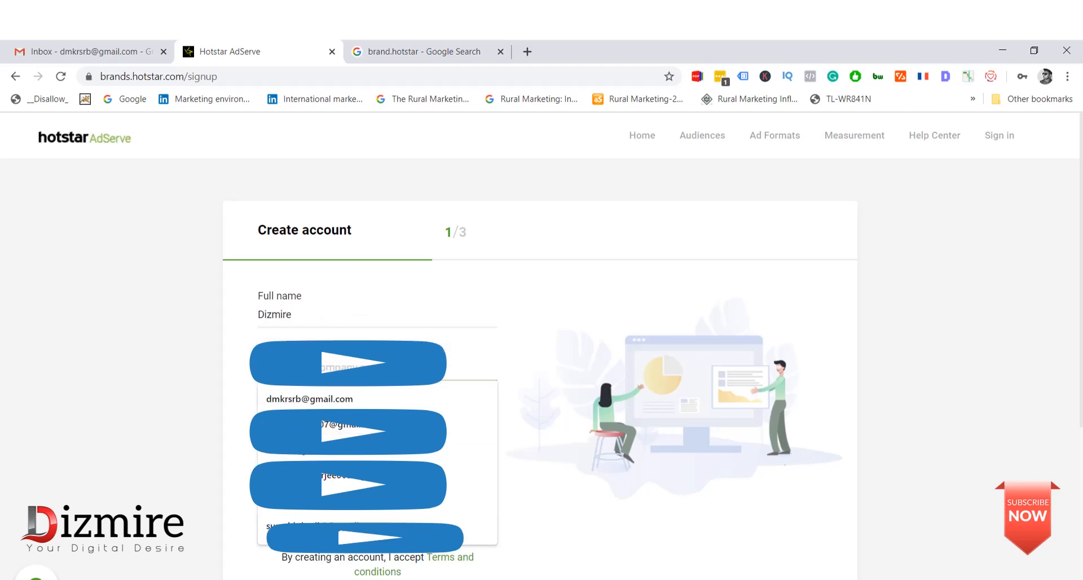
click(322, 398)
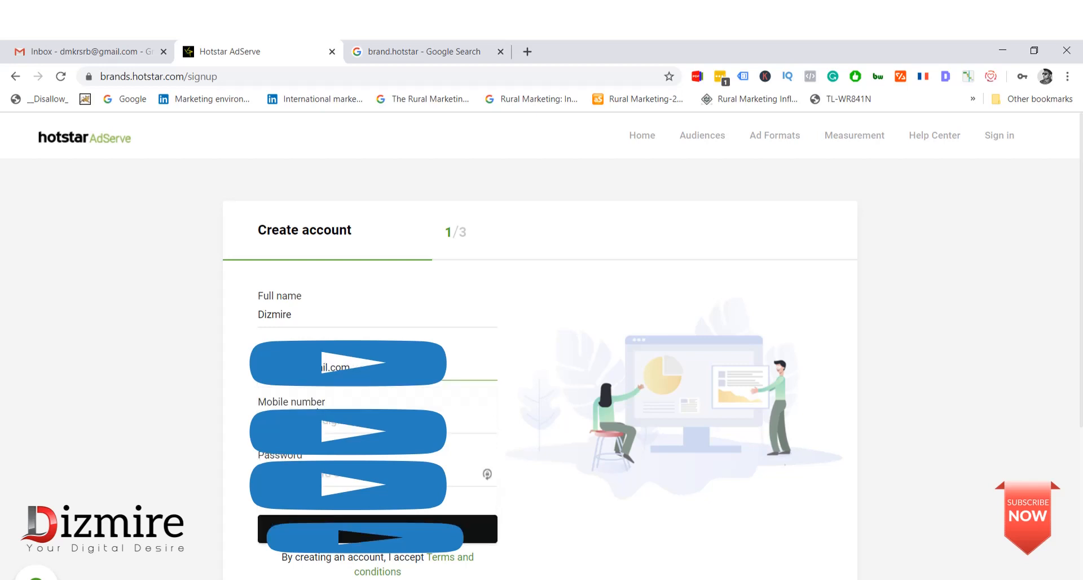
click(348, 423)
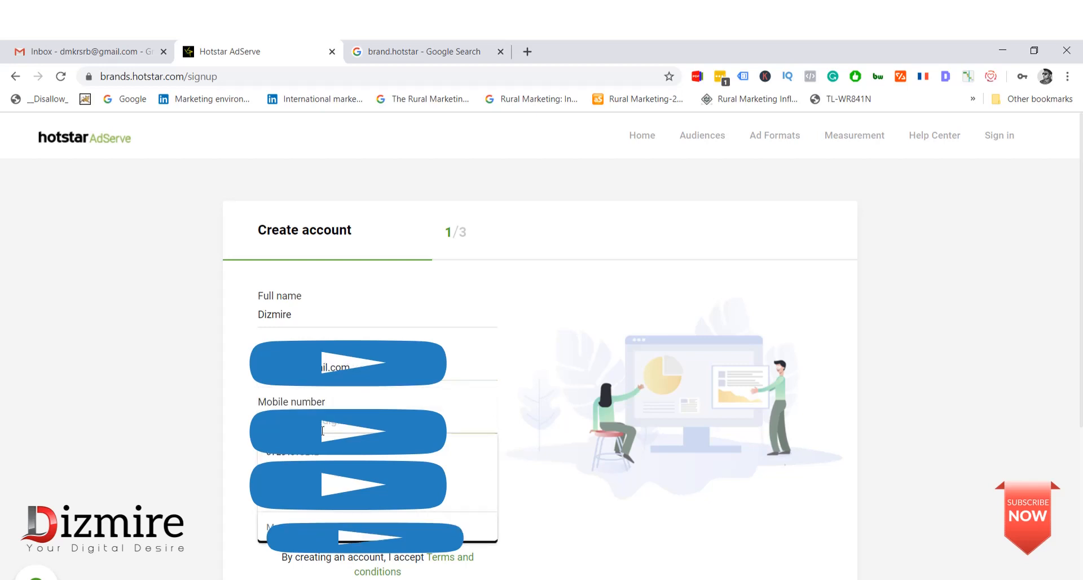
click(339, 451)
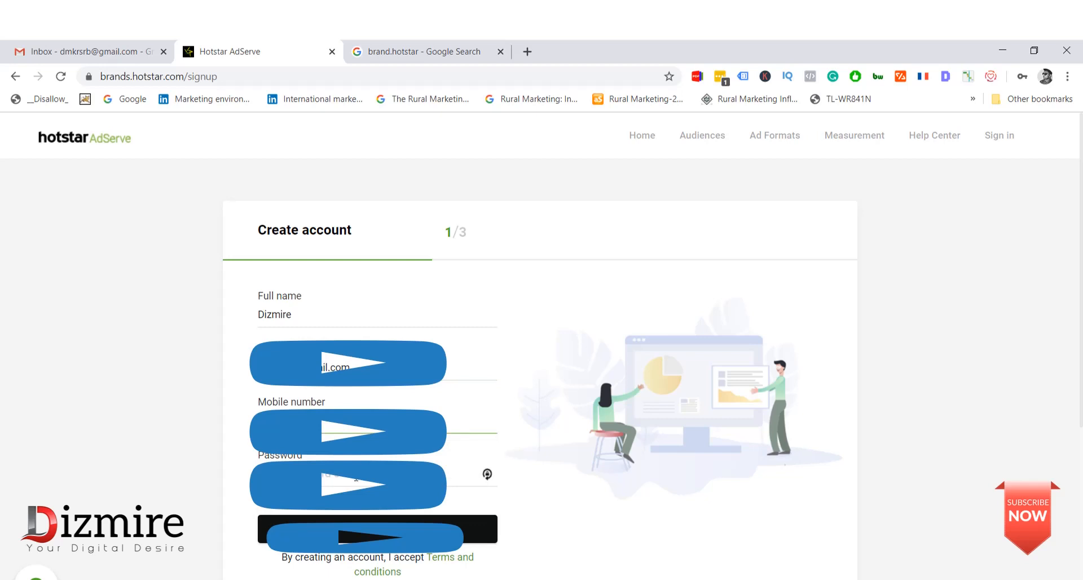
click(356, 480)
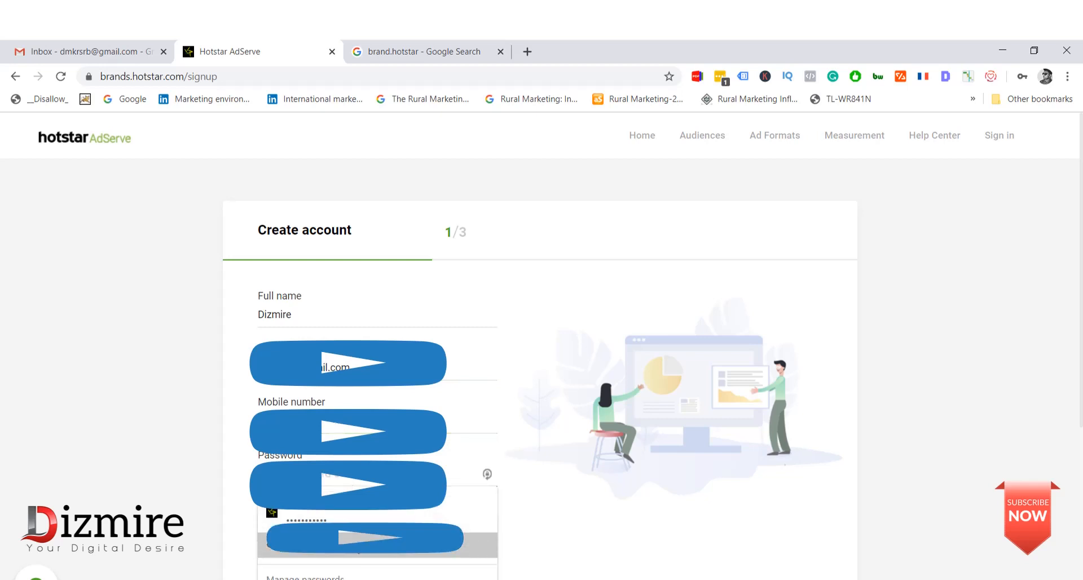
click(357, 553)
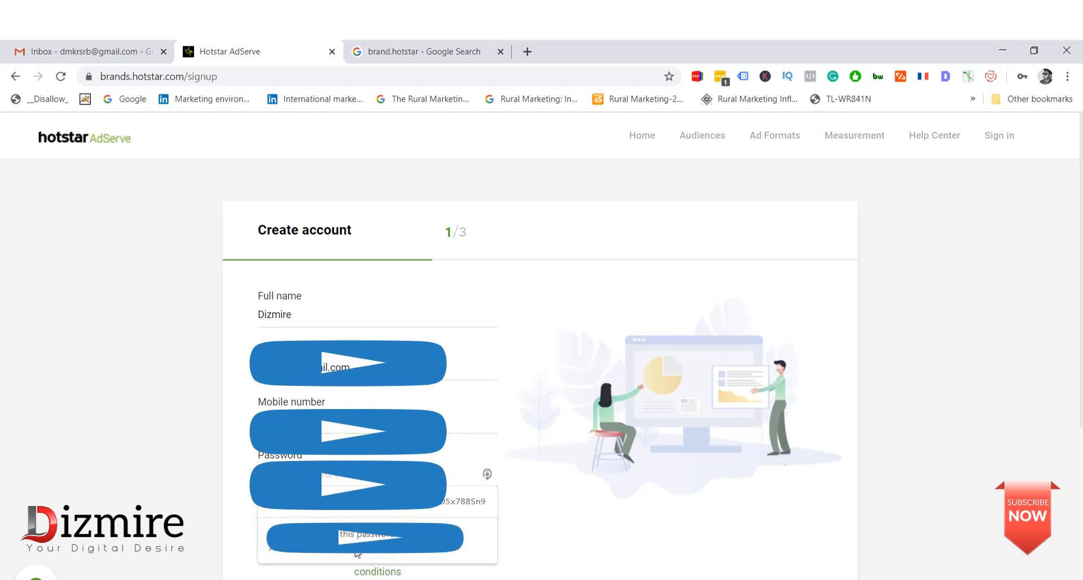
click(412, 511)
key(ctrl+a)
key(BackSpace)
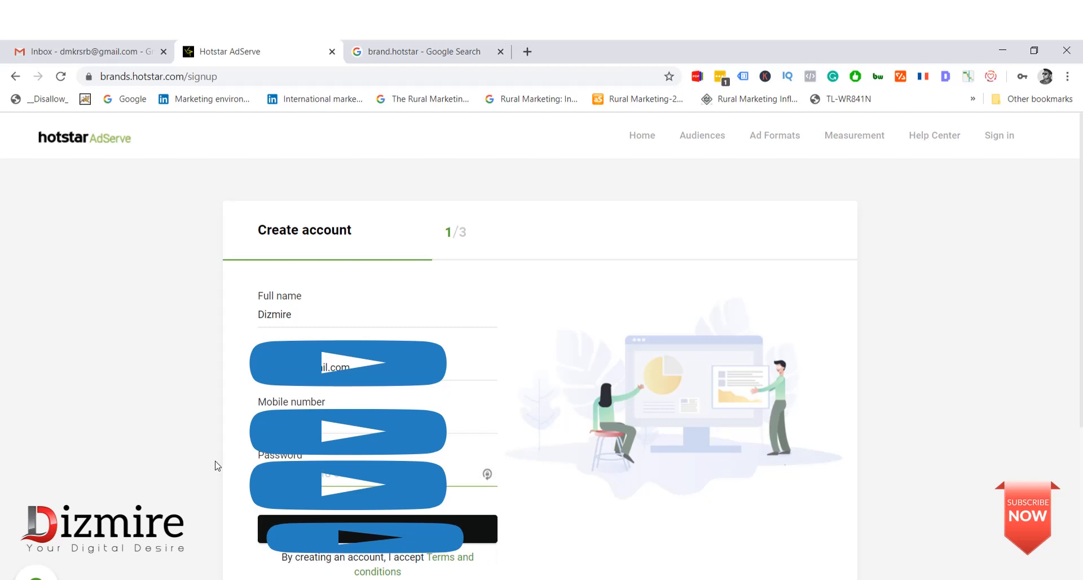
- Enter the account password and submit the form to create the advertiser account
text(•)
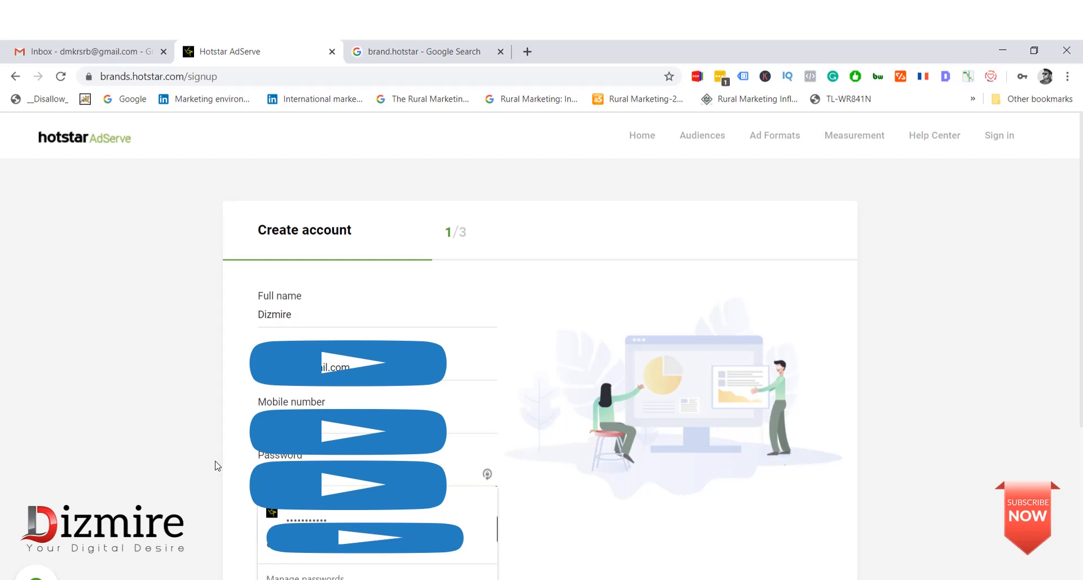
click(561, 510)
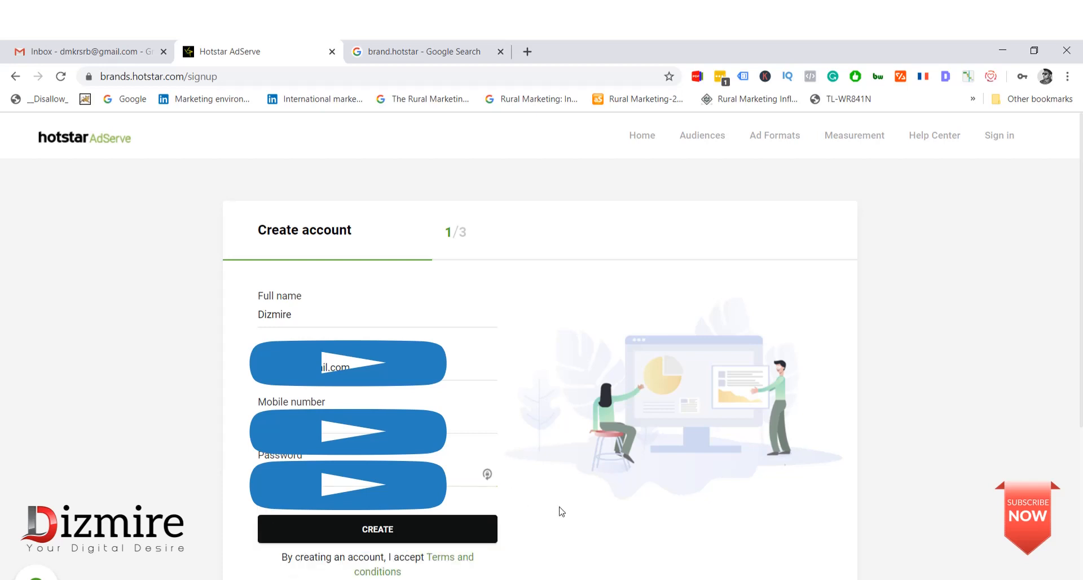
click(422, 541)
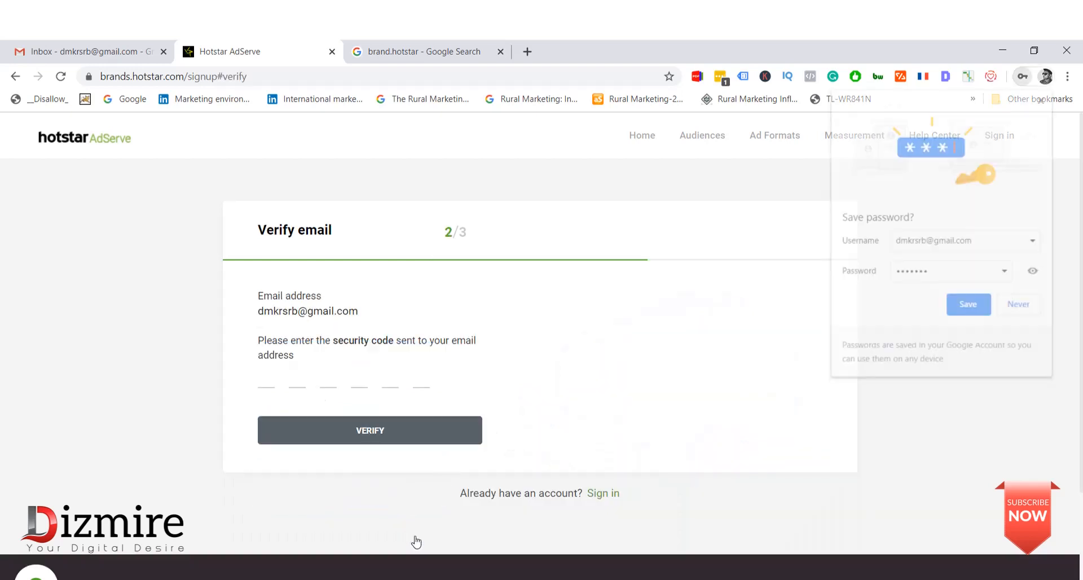
- Save the new Hotstar login in the browser's password manager and add it to LastPass
click(960, 308)
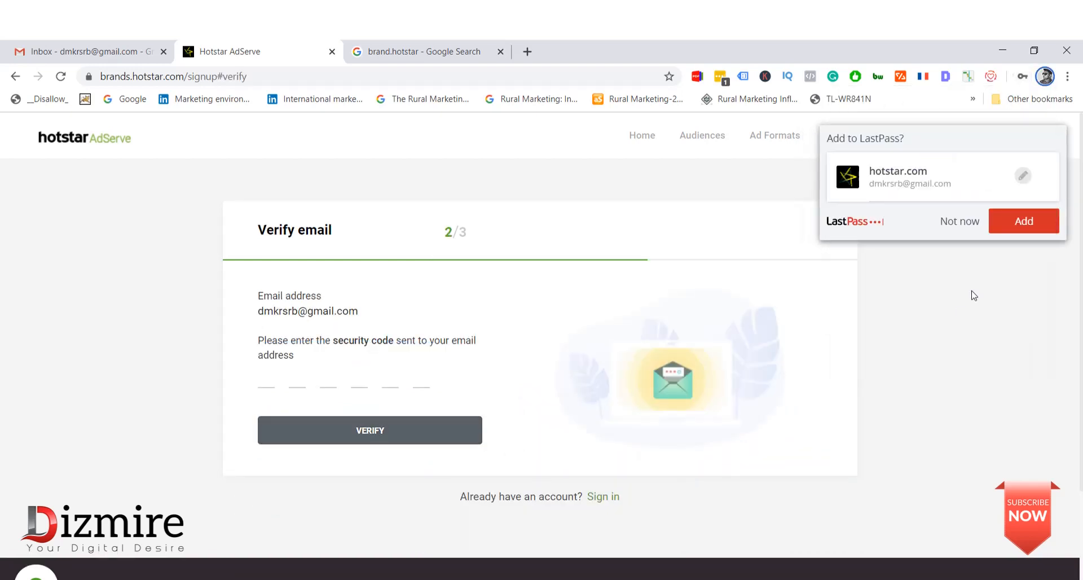
click(1019, 233)
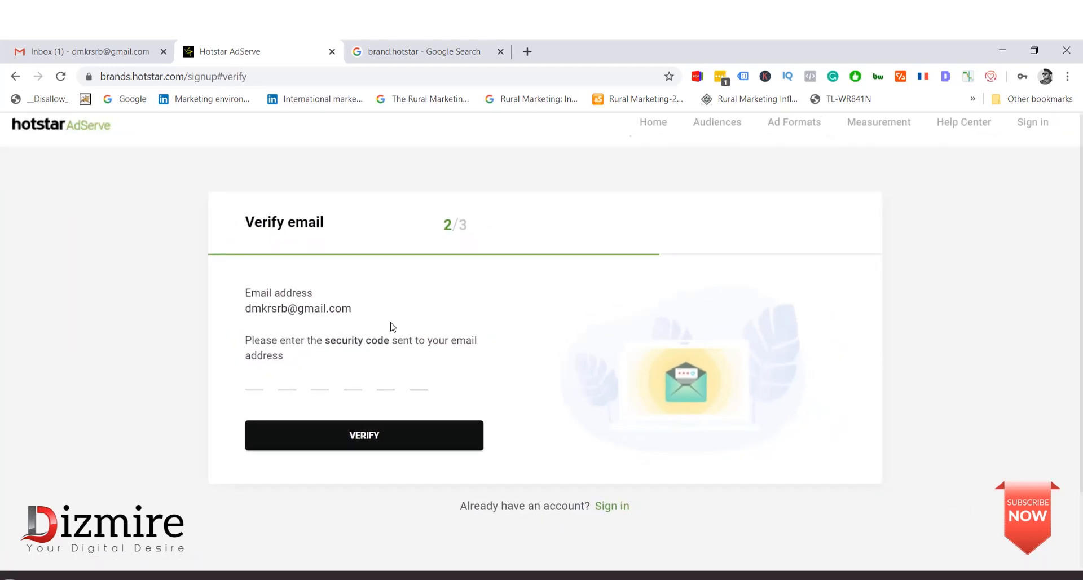
- Open the Hotstar AdServe welcome e-mail in the Gmail inbox and copy the security code for account verification
click(89, 48)
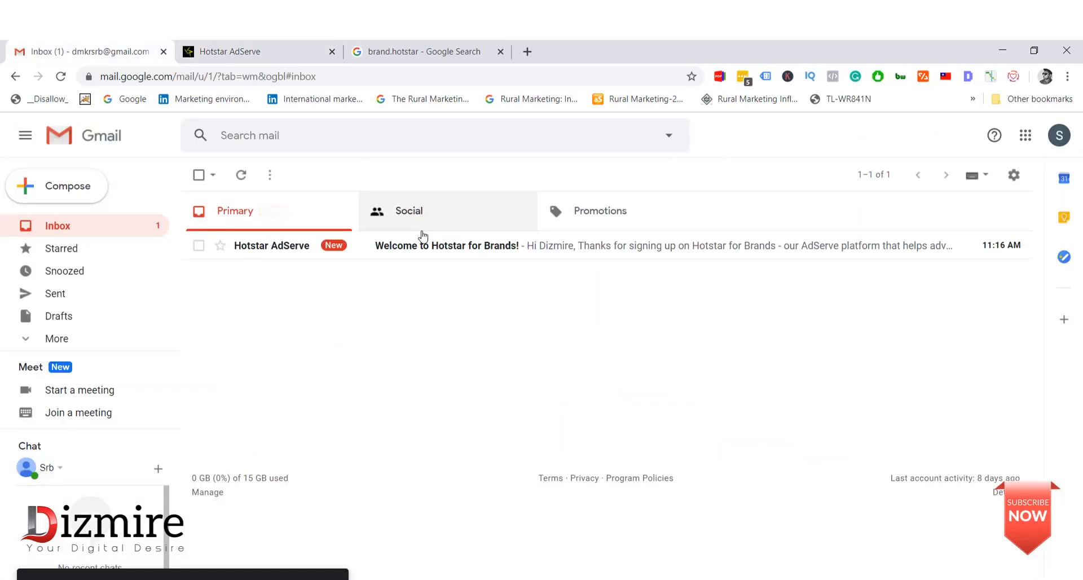
click(422, 256)
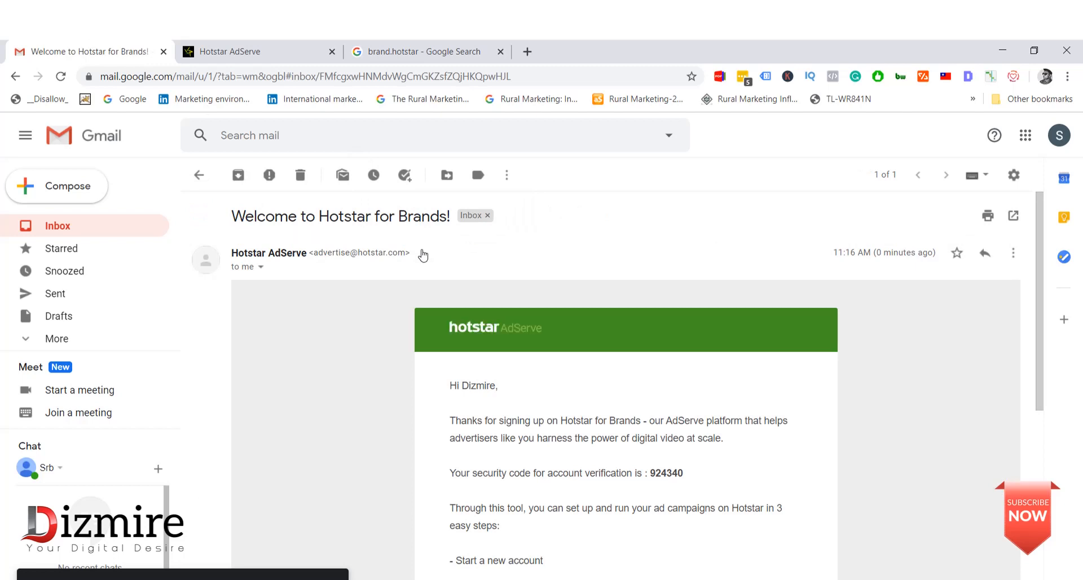
mouse_move(686, 474)
mouse_down()
mouse_move(654, 474)
mouse_move(684, 474)
mouse_up()
click(681, 473)
click(682, 472)
drag(653, 474, 684, 473)
key(ctrl+c)
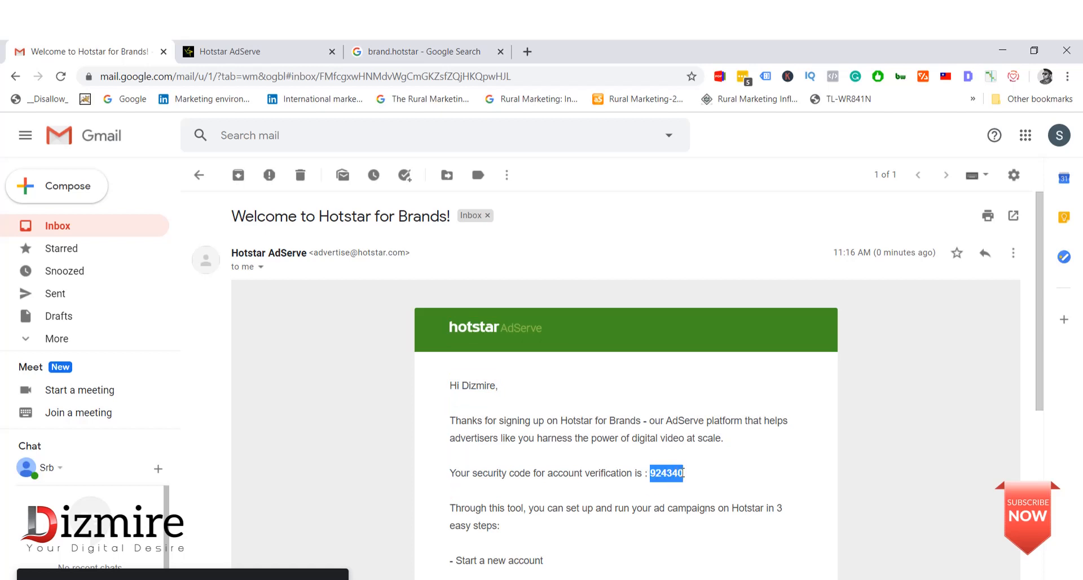
- Paste the e-mailed security code into the Hotstar AdServe verification form and verify the e-mail address
click(315, 47)
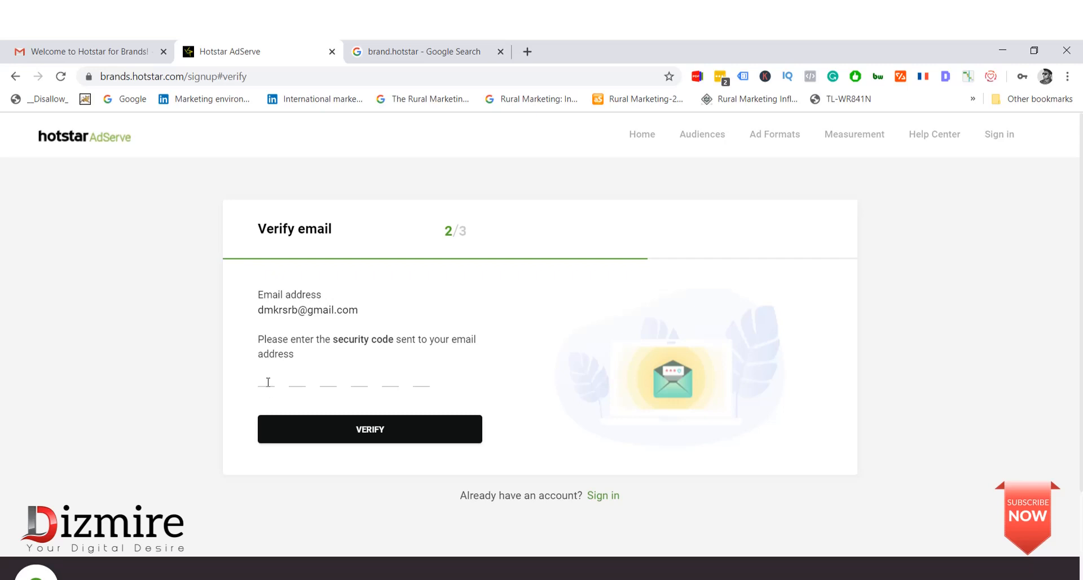
click(268, 380)
key(ctrl+v)
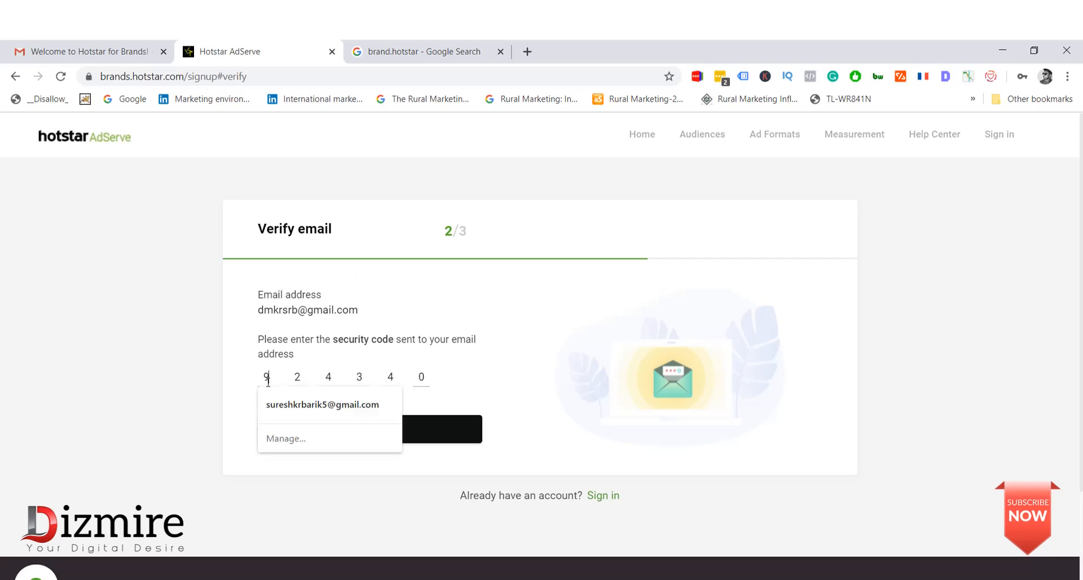
click(517, 381)
click(450, 431)
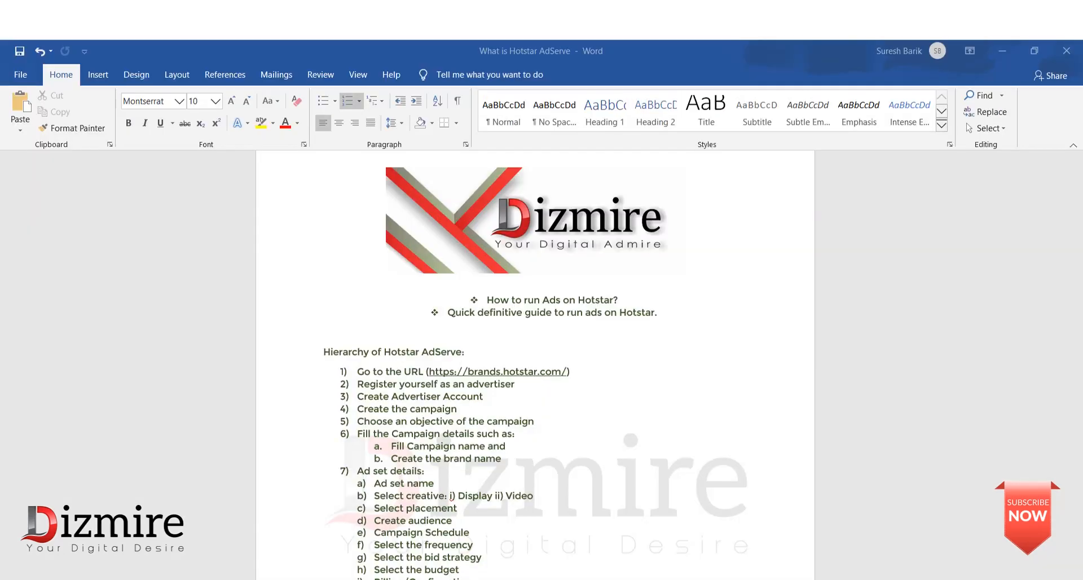
- Review the Hierarchy of Hotstar AdServe list in the Word guide and return to the browser
scroll(646, 381, up, 4)
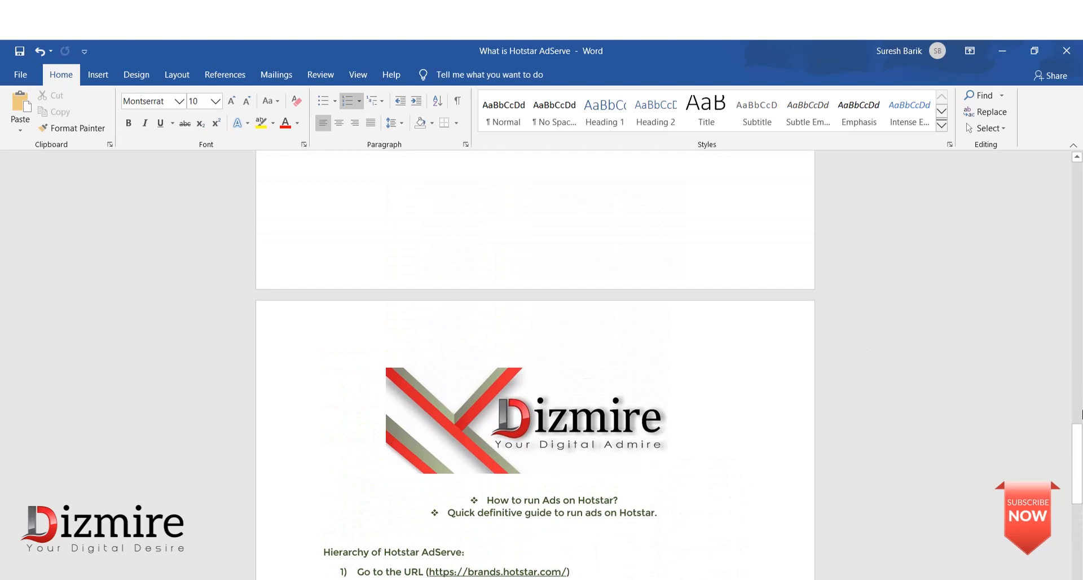
drag(1082, 415, 1081, 480)
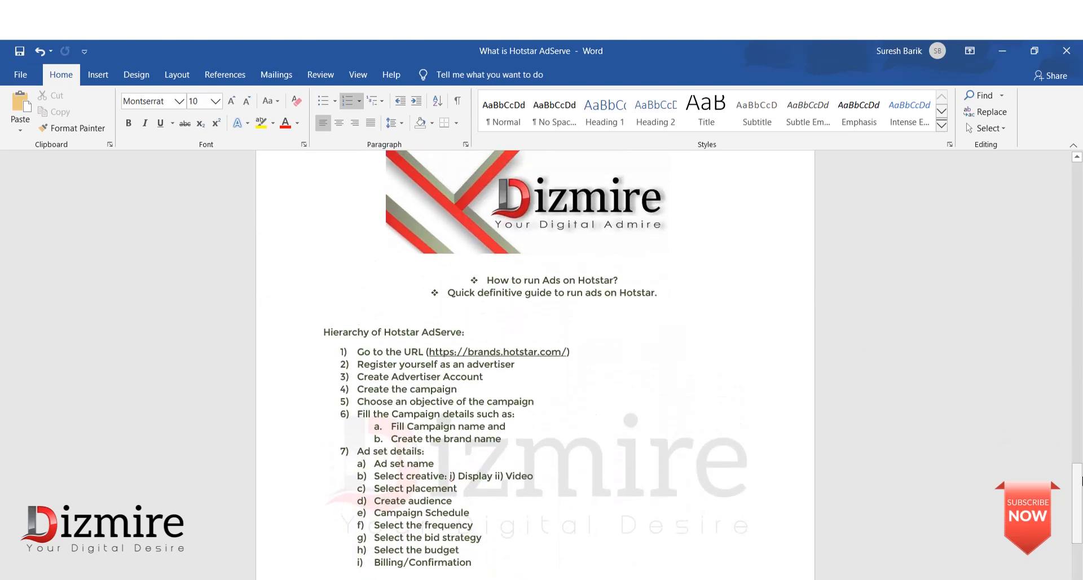
key(alt+Tab)
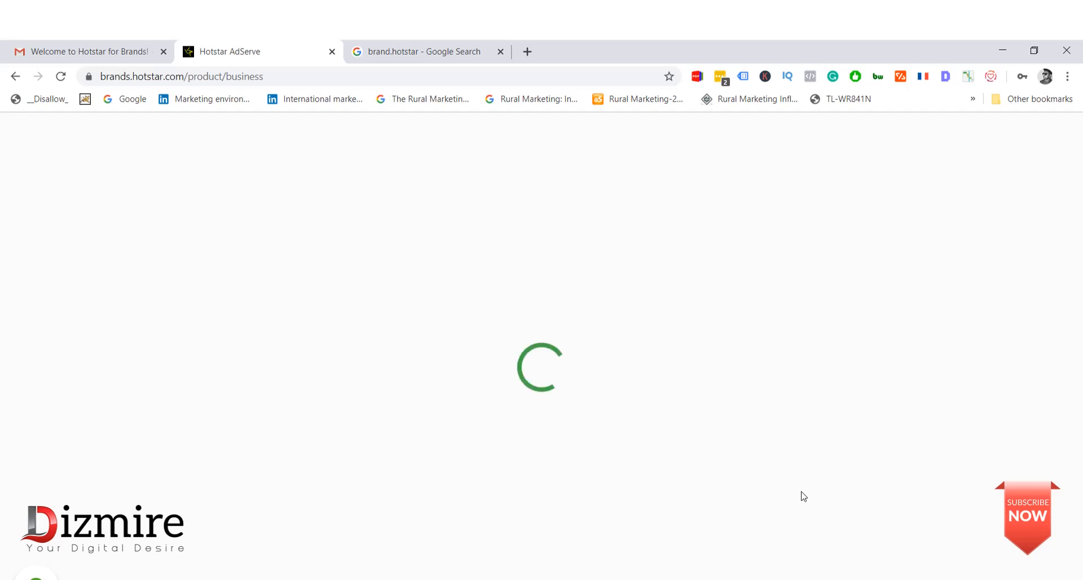
- Reload the stalled page and describe the business as an agency buying ads for an advertiser, with the business name Dizmire
click(58, 80)
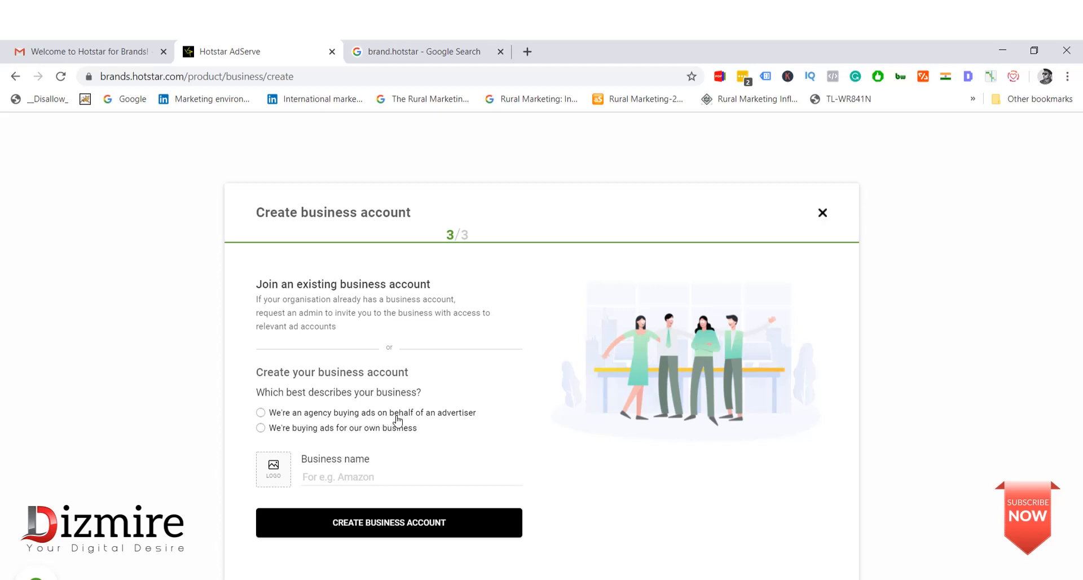
click(398, 418)
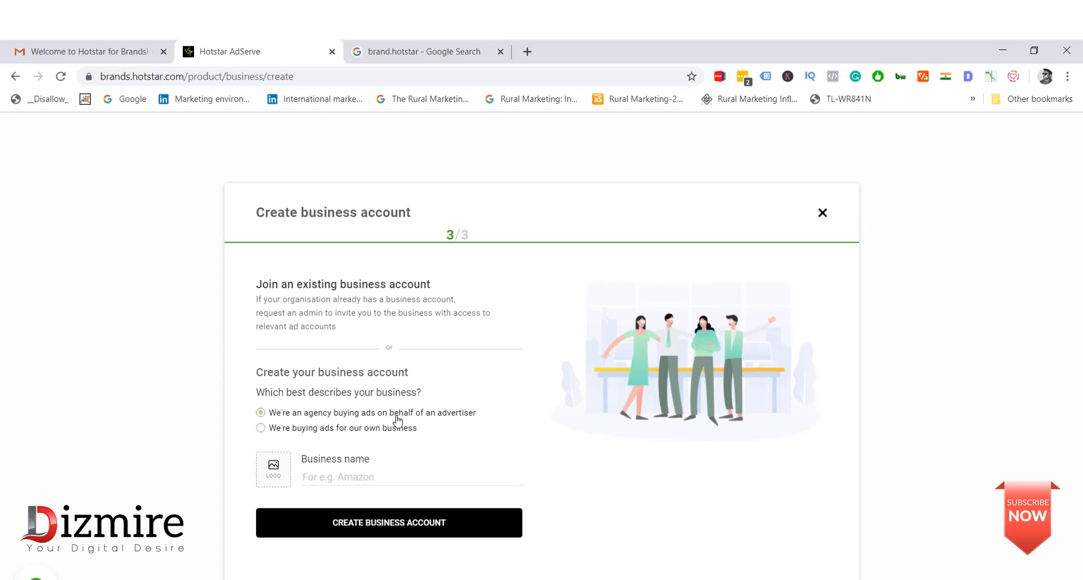
click(372, 434)
click(417, 414)
click(337, 481)
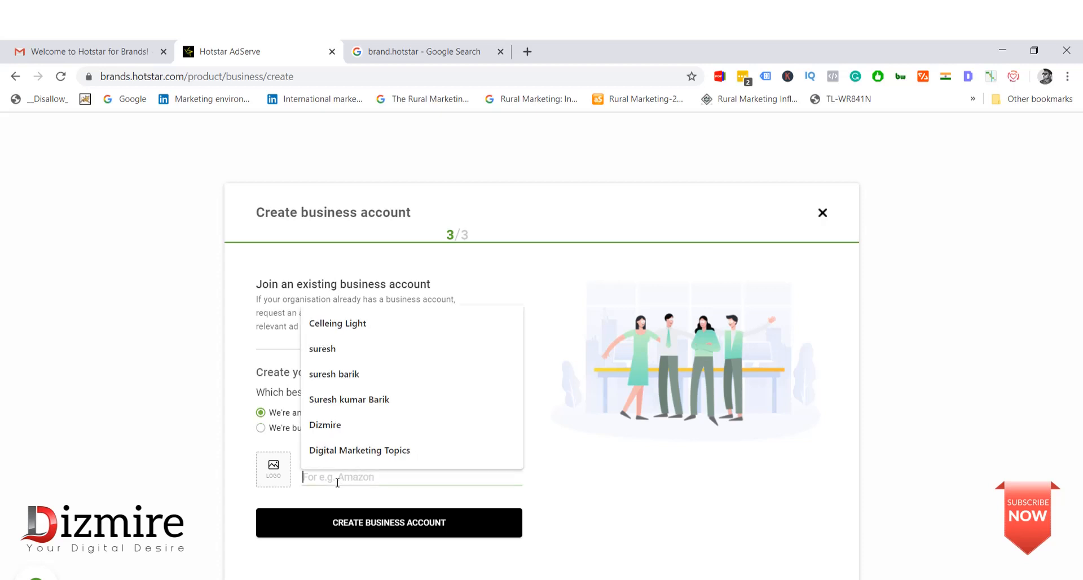
click(361, 432)
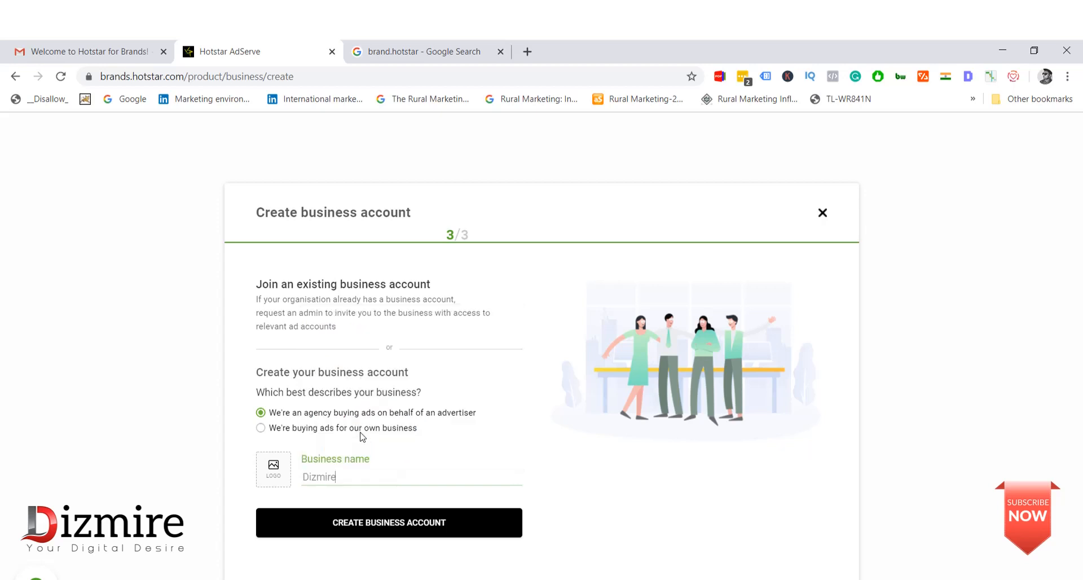
- Upload "dizmire D orange transparent" from the Desktop as the business logo and create the business account
click(271, 475)
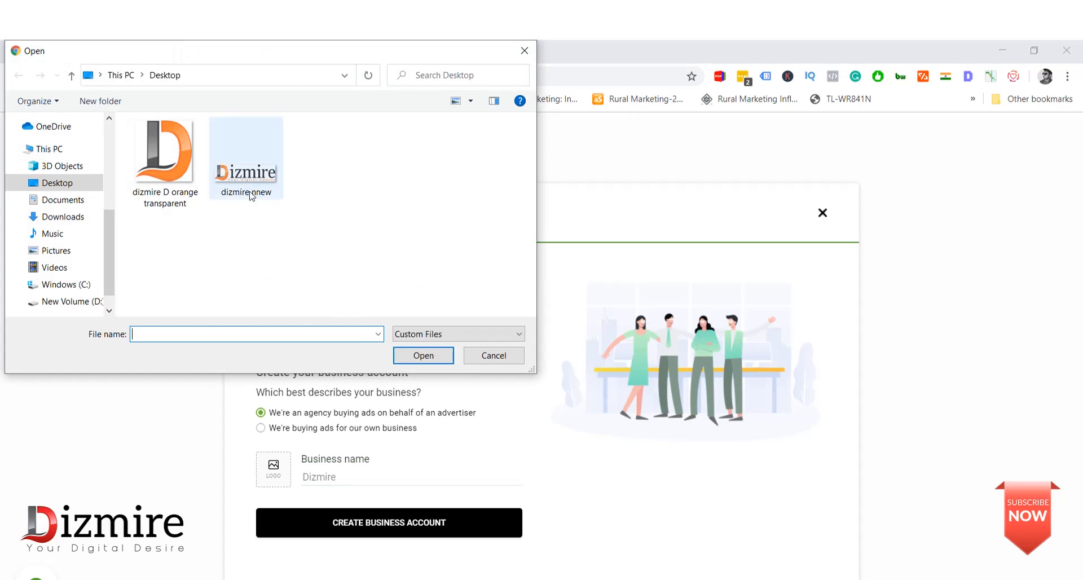
click(181, 174)
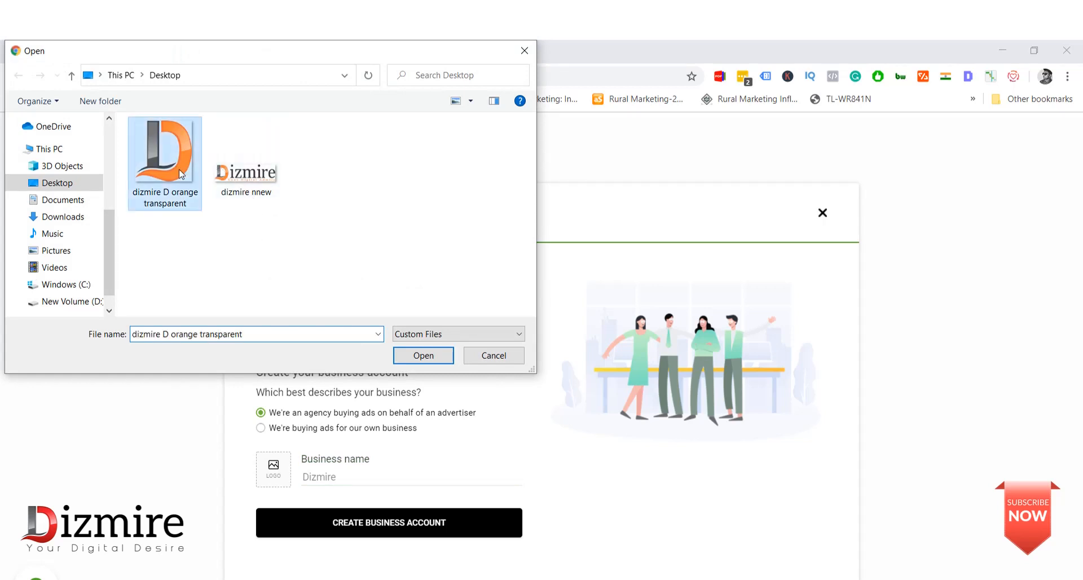
click(421, 355)
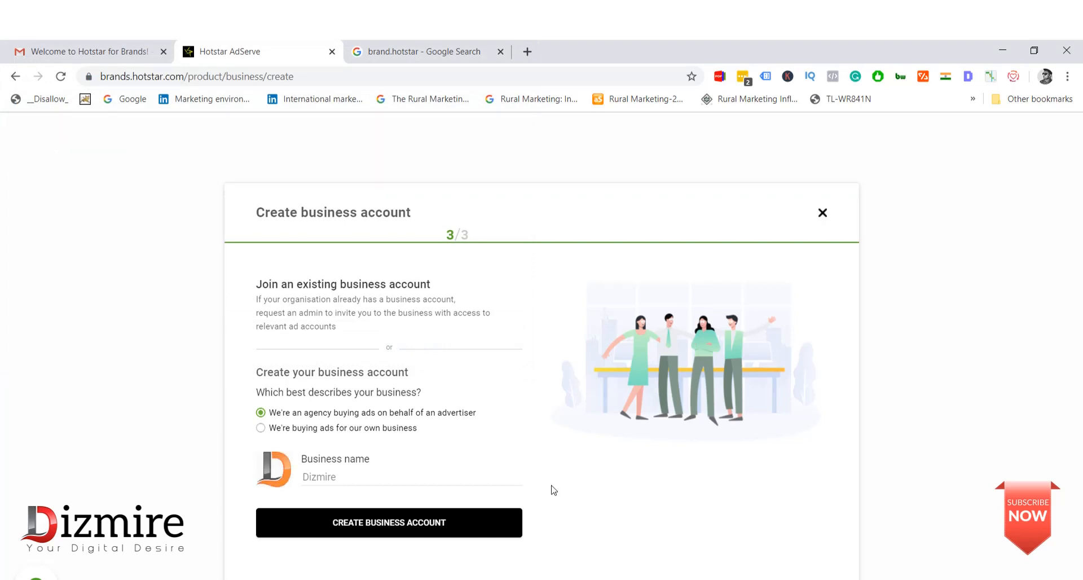
click(466, 532)
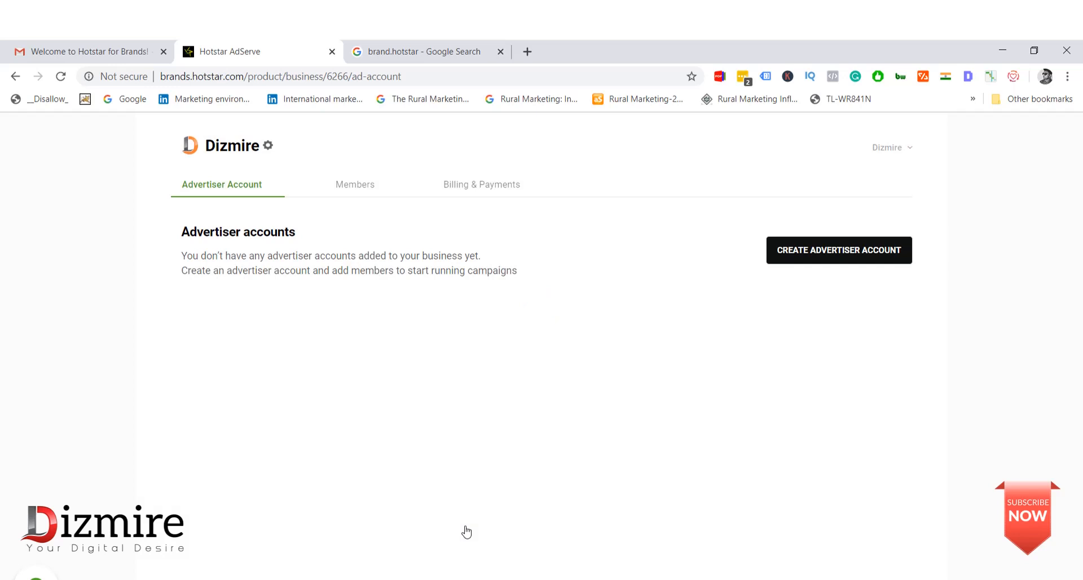
- Switch to the Word guide and highlight the "Register yourself as an advertiser" and "Create Advertiser Account" items
key(alt+Tab)
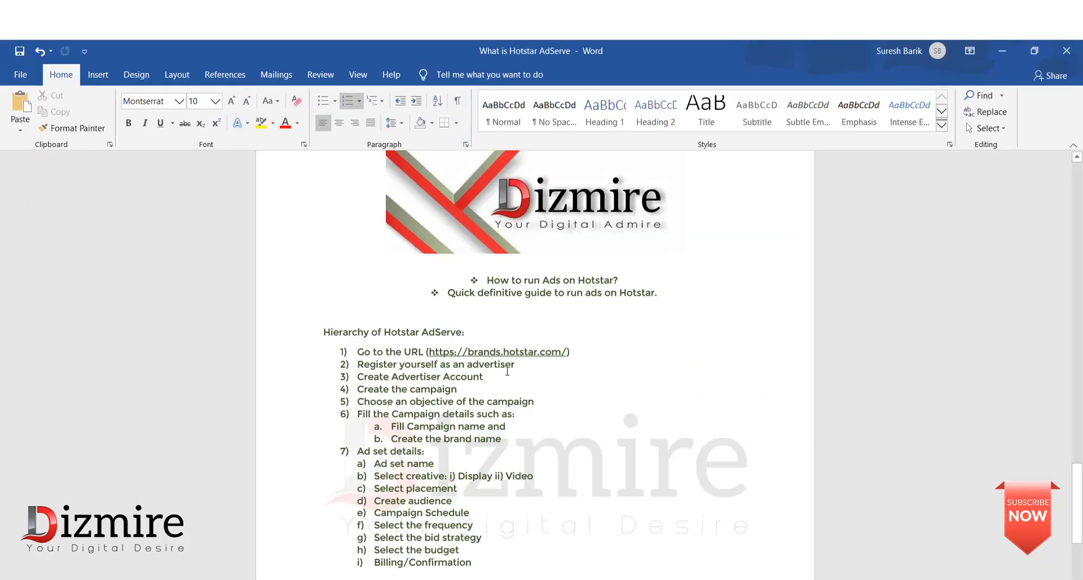
drag(514, 364, 390, 365)
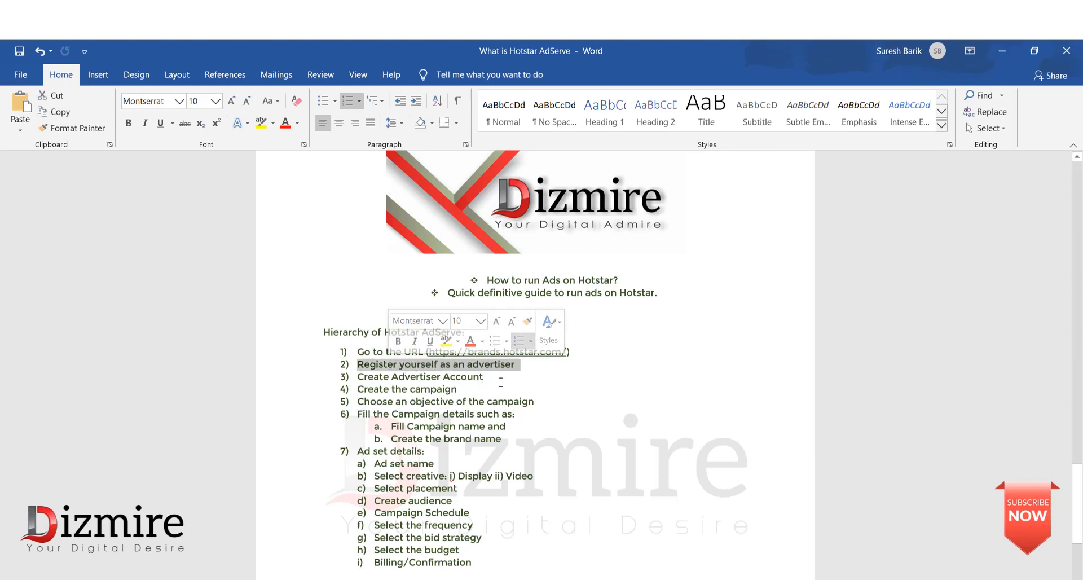
drag(502, 384, 448, 383)
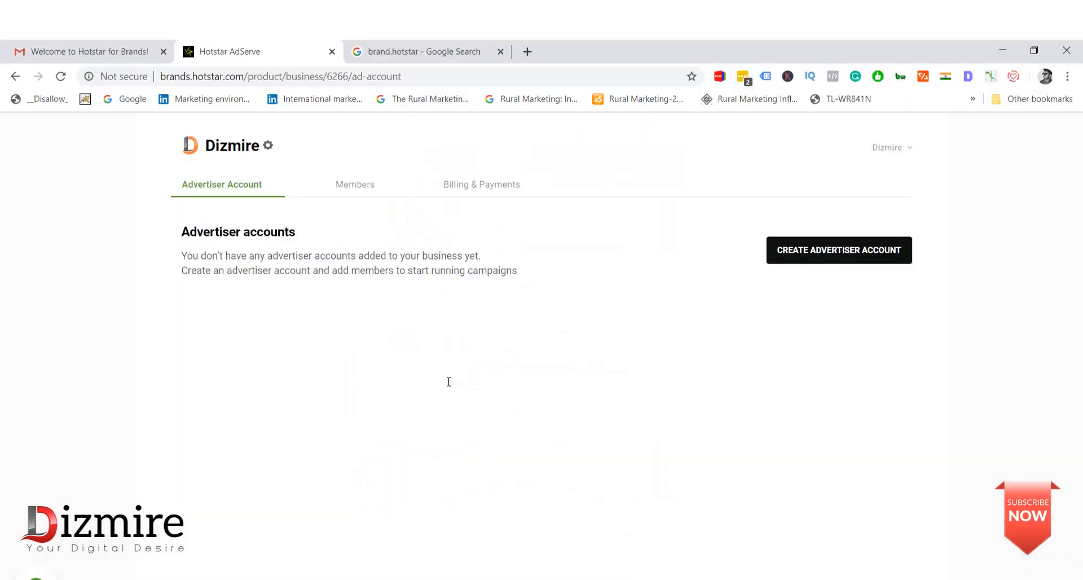
- Open the form for creating an advertiser account under the Dizmire business
click(852, 262)
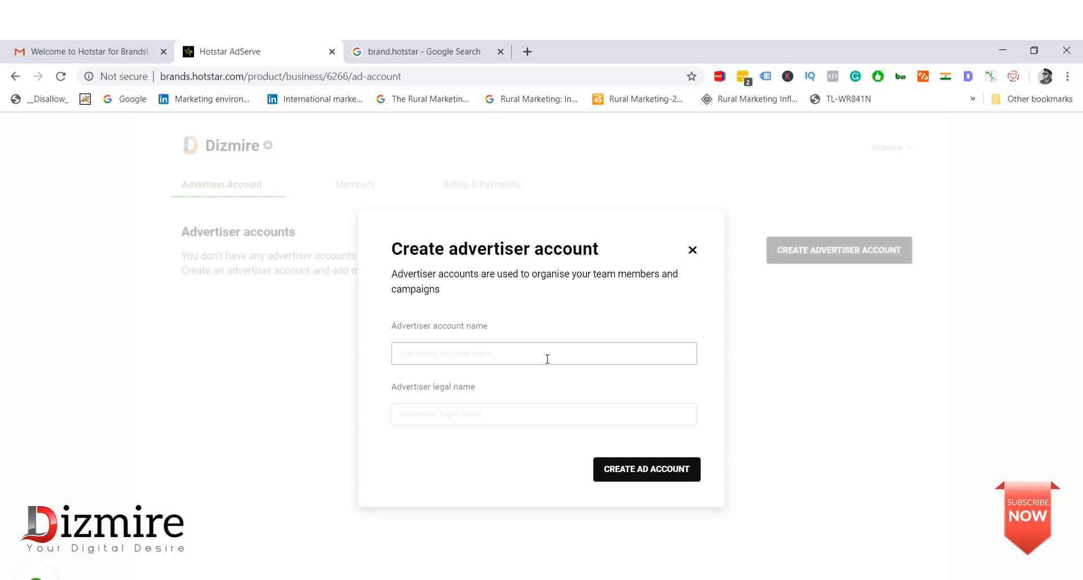
text(Mr barik)
key(BackSpace)
text(B)
click(492, 409)
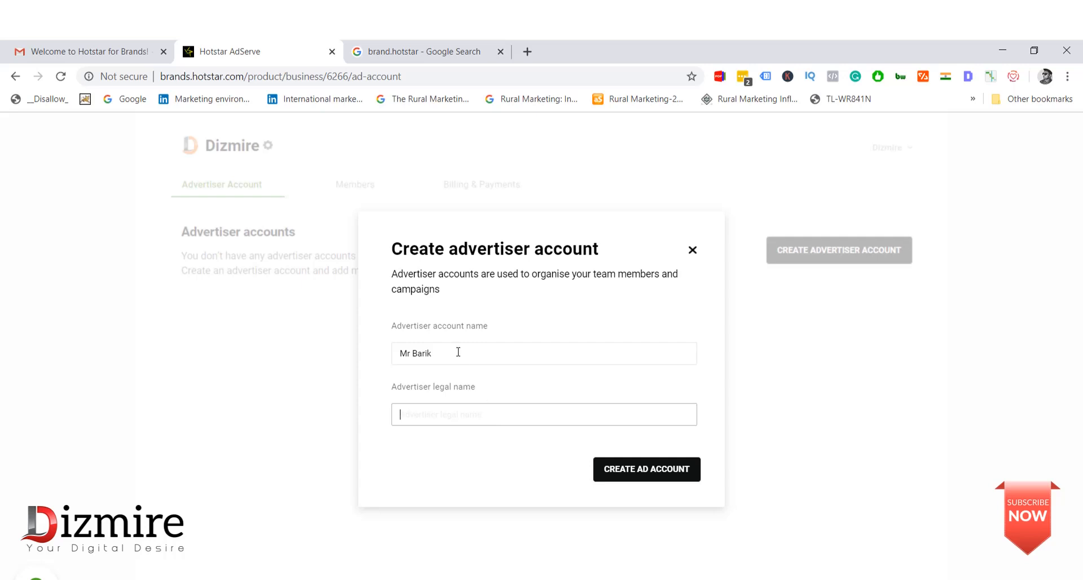
drag(454, 352, 467, 377)
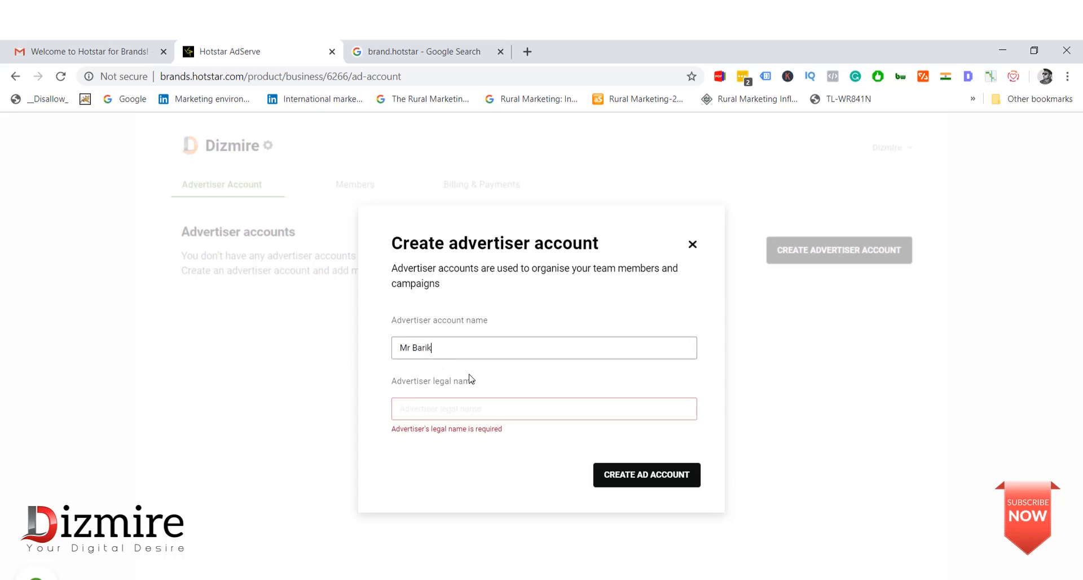
key(BackSpace)
key(BackSpace)
key(BackSpace)
key(BackSpace)
key(BackSpace)
key(BackSpace)
key(BackSpace)
key(BackSpace)
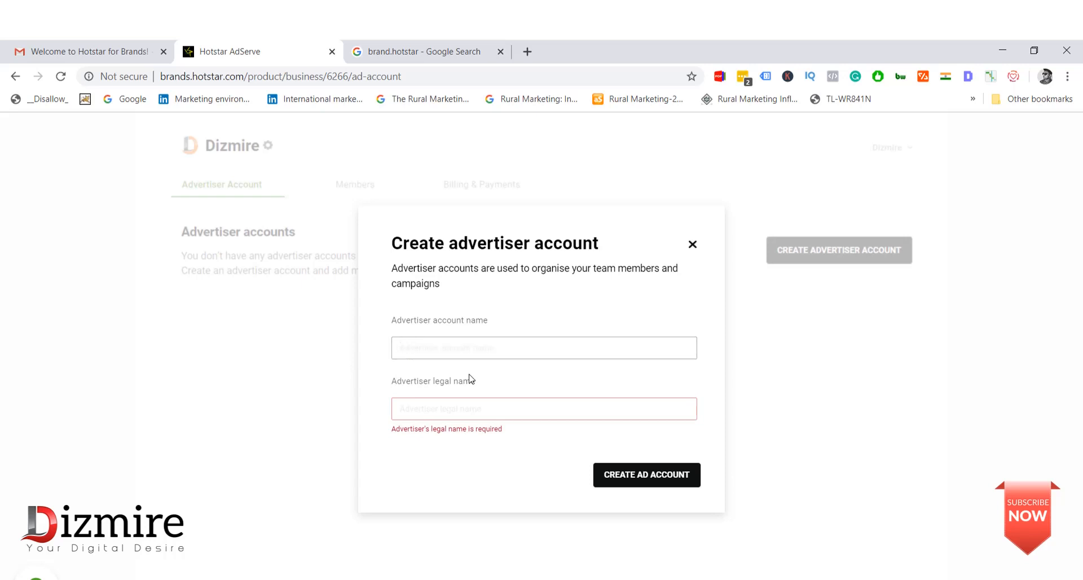
- Enter Dizmire as both advertiser account name and legal name, create the ad account and close the confirmation
text(Dizmire)
click(445, 399)
text(D)
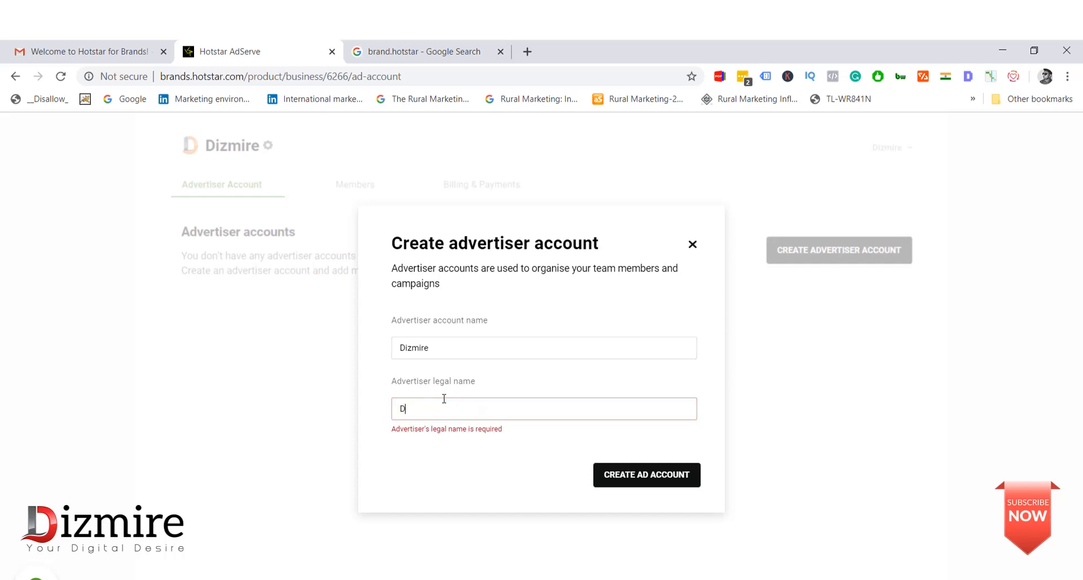
text(izmire)
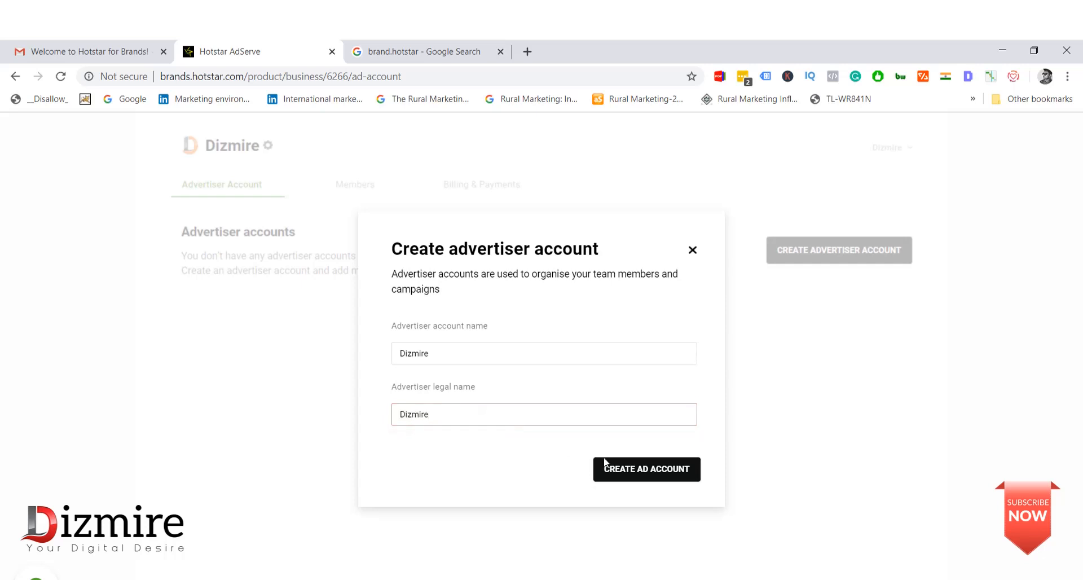
click(678, 479)
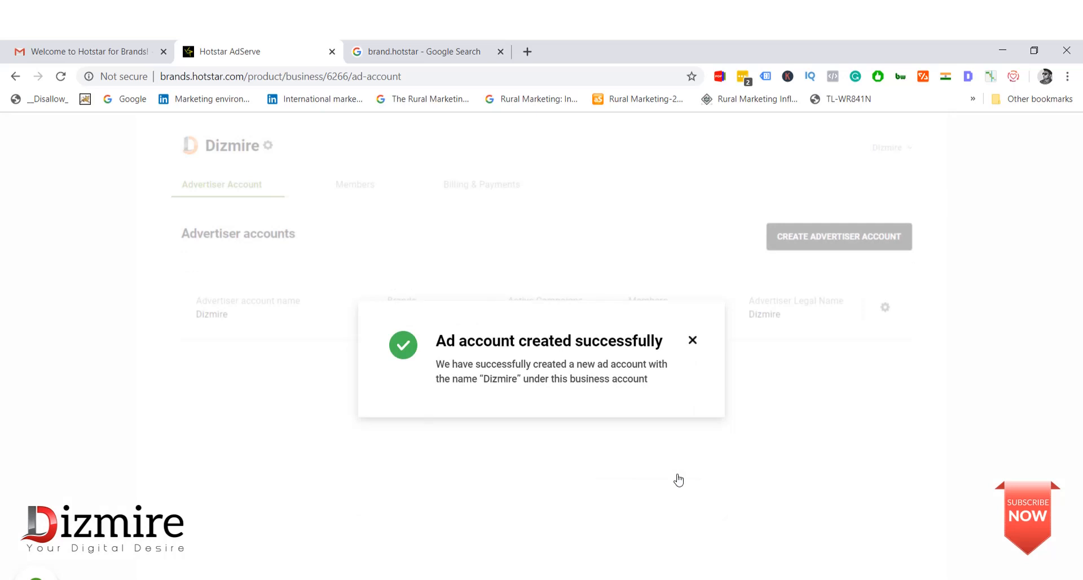
click(693, 341)
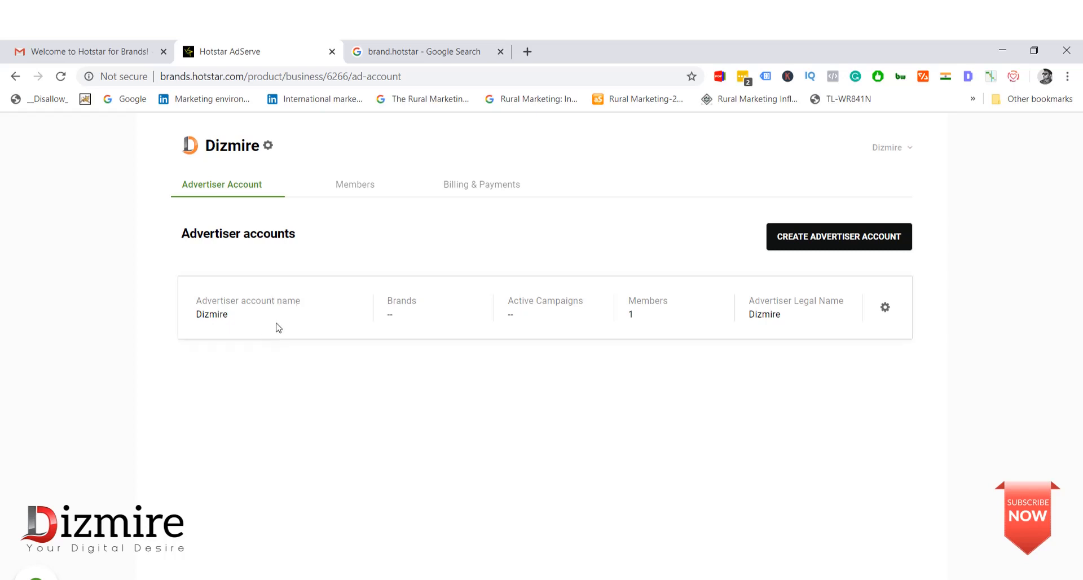
- Check the campaign item in the Word guide and start a new campaign from the Dizmire advertiser account
key(alt+Tab)
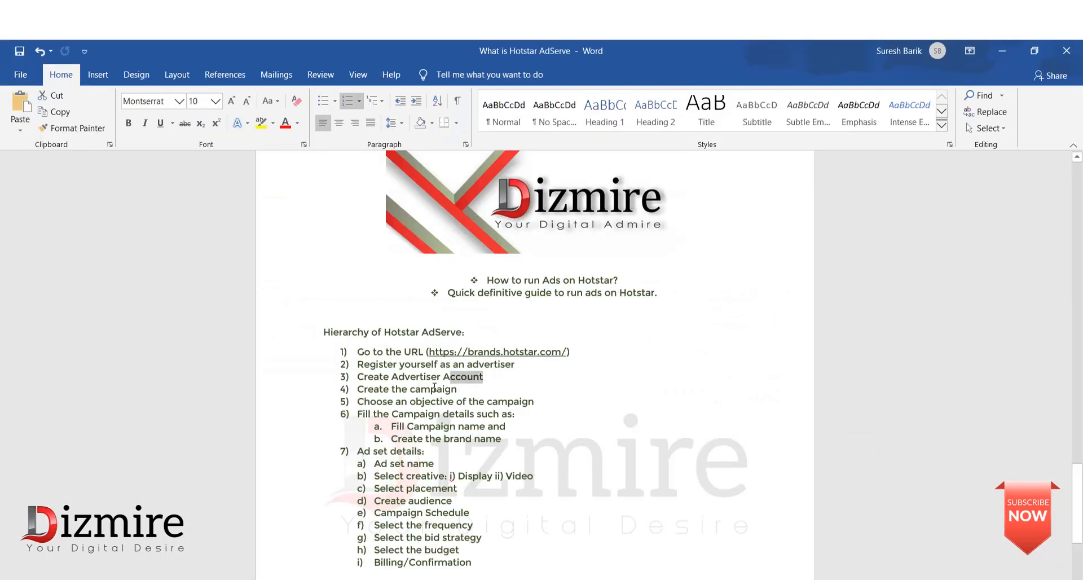
click(468, 388)
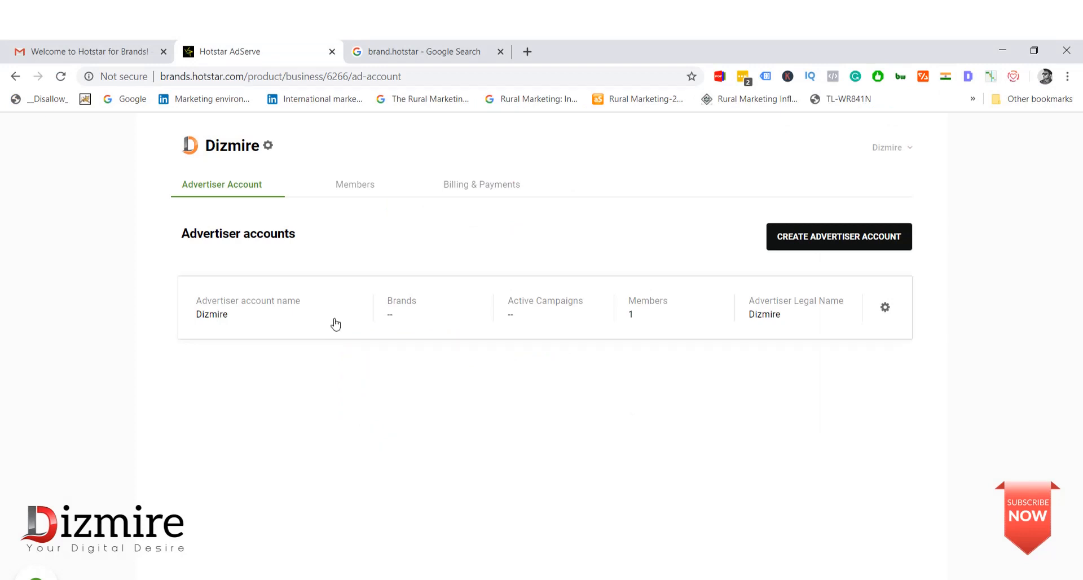
click(296, 308)
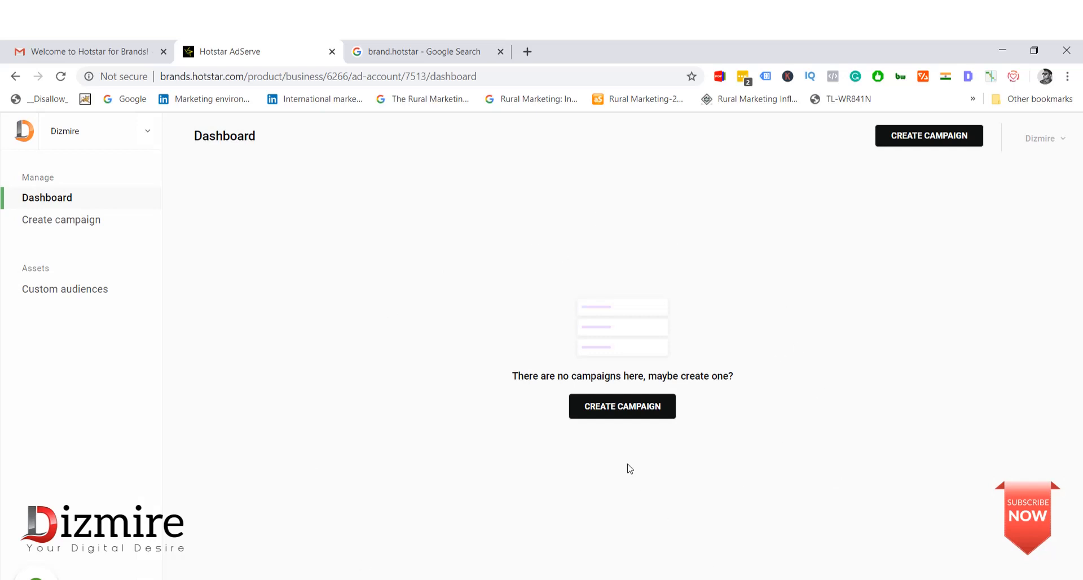
click(648, 417)
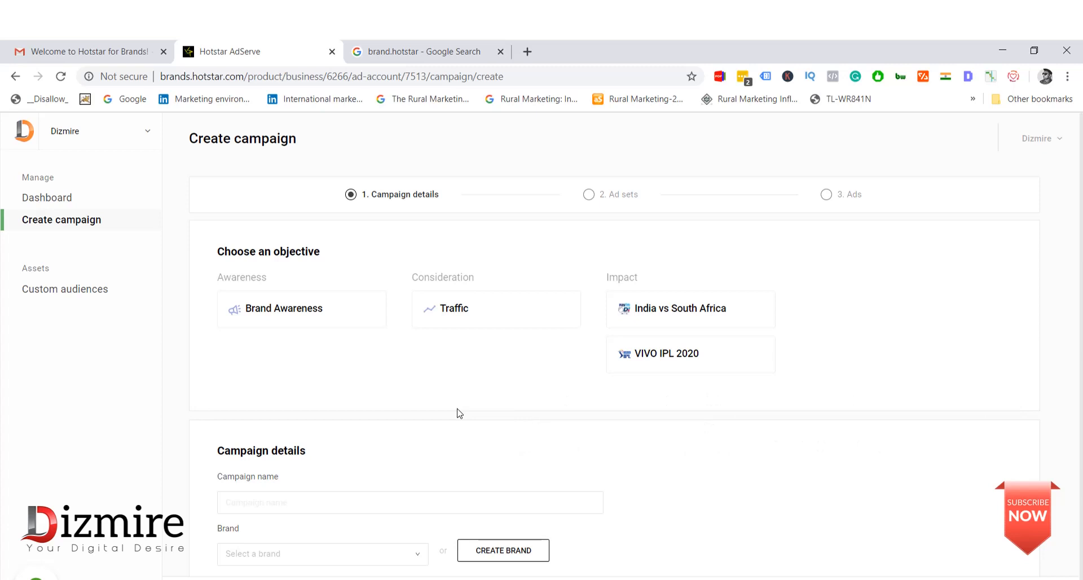
scroll(488, 418, down, 1)
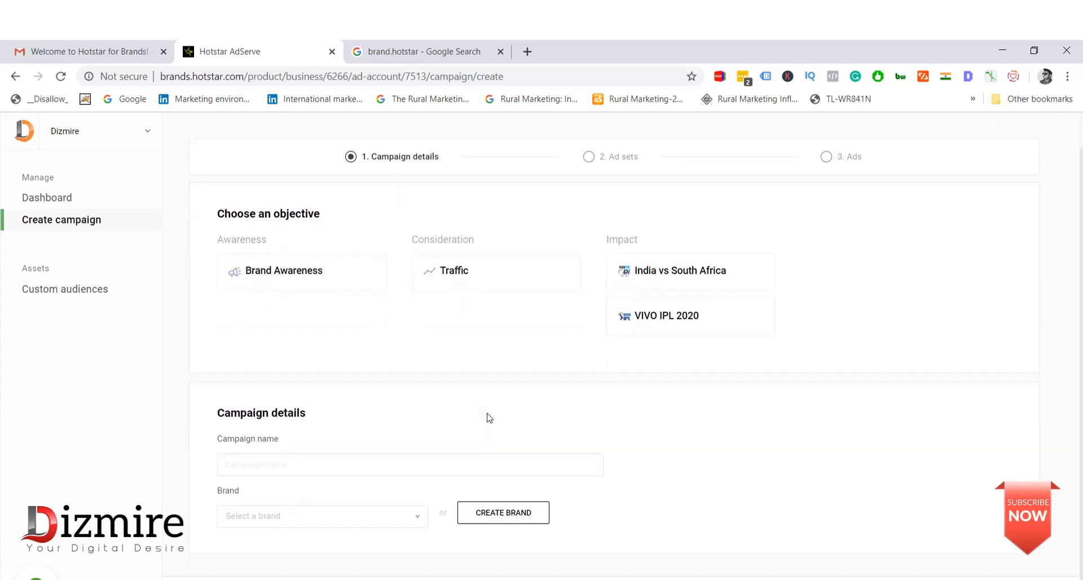
- Review the available campaign objectives, choose Brand Awareness and highlight "impressions or views" in its billing description
scroll(489, 418, up, 1)
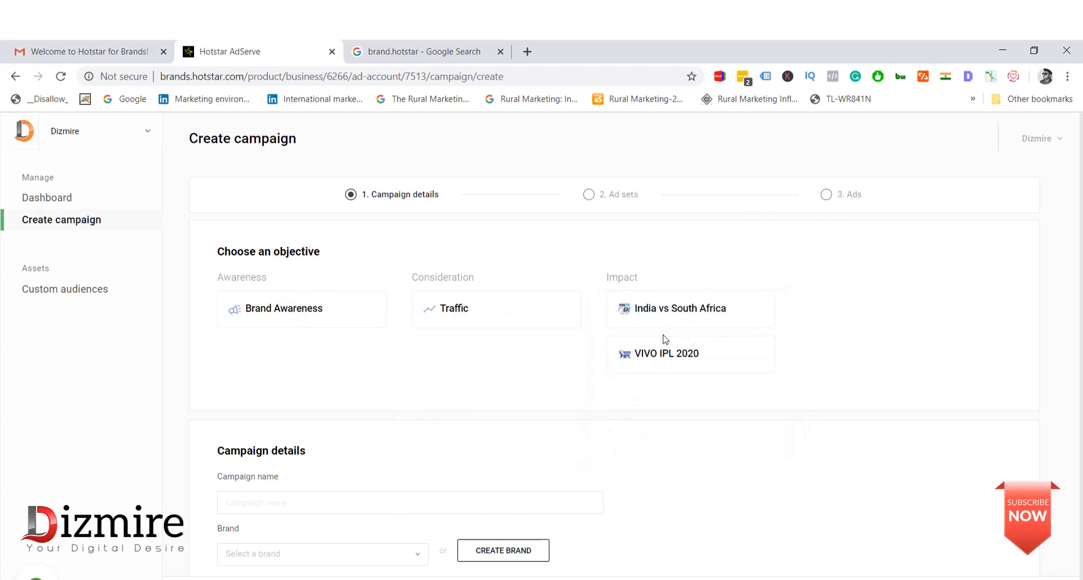
mouse_move(679, 316)
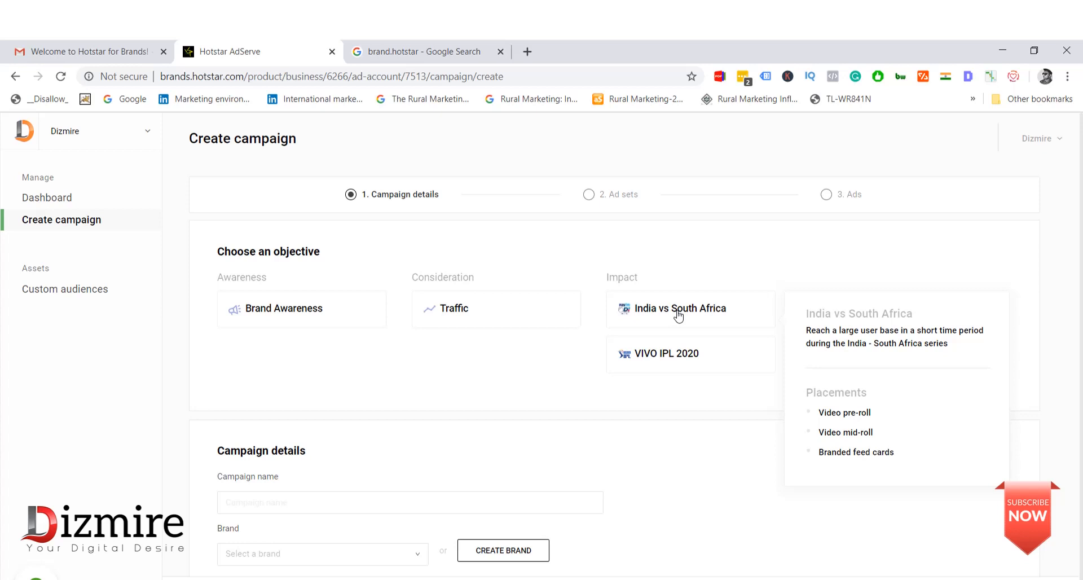
mouse_move(666, 347)
mouse_move(312, 316)
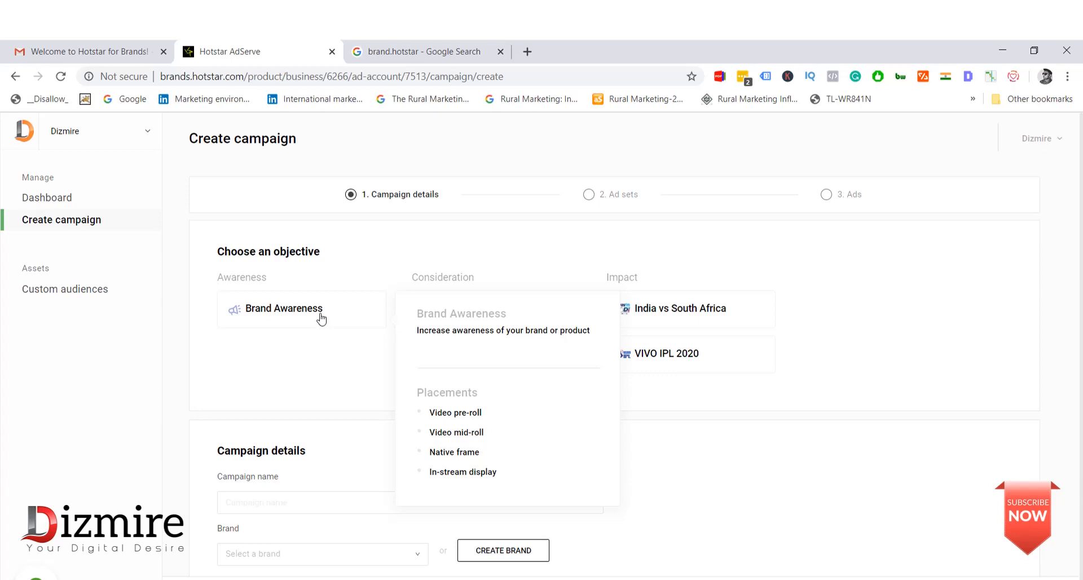
click(324, 311)
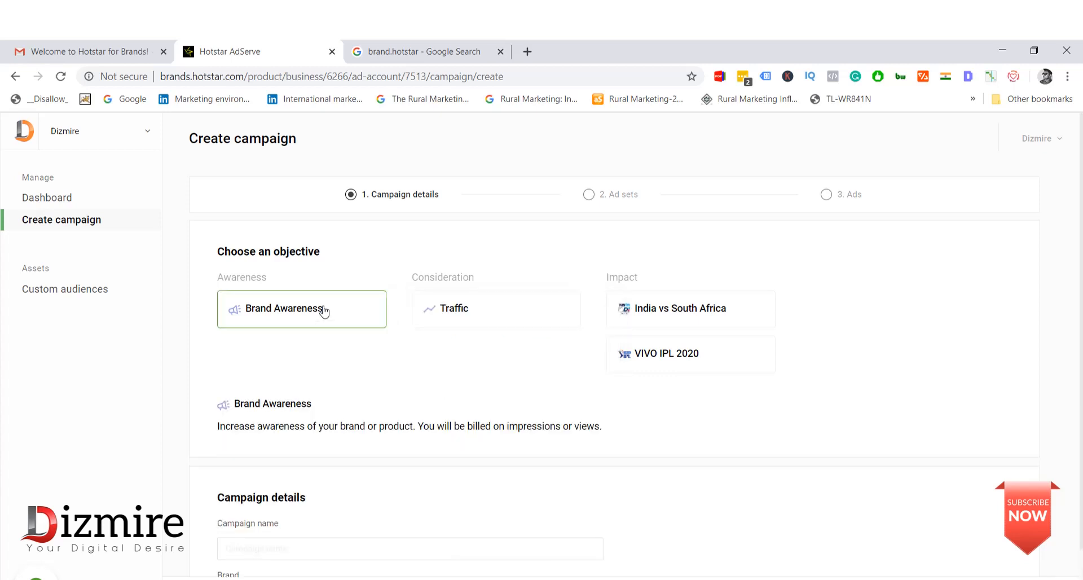
scroll(730, 442, down, 1)
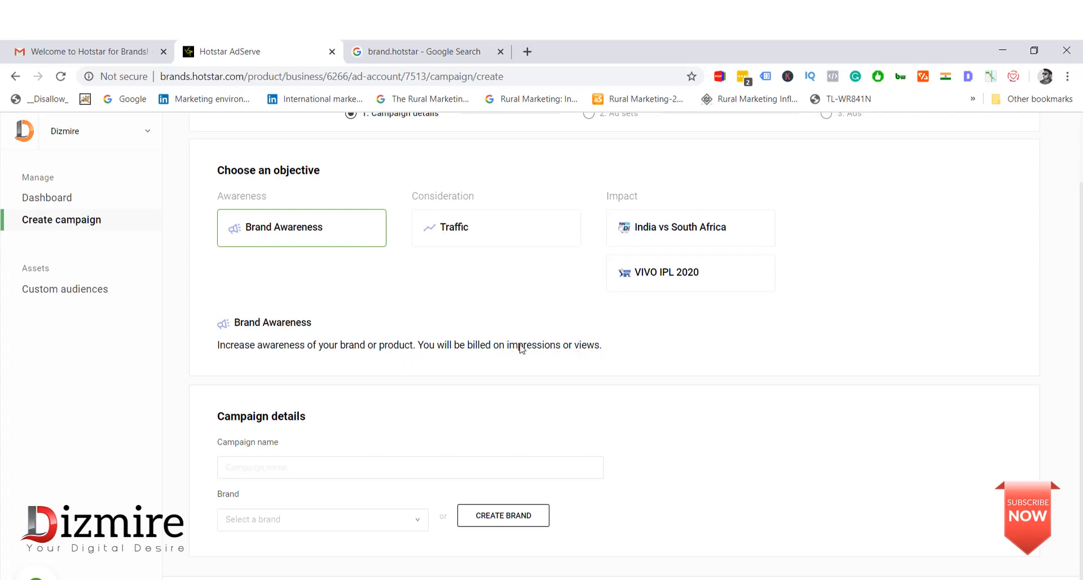
drag(510, 346, 585, 357)
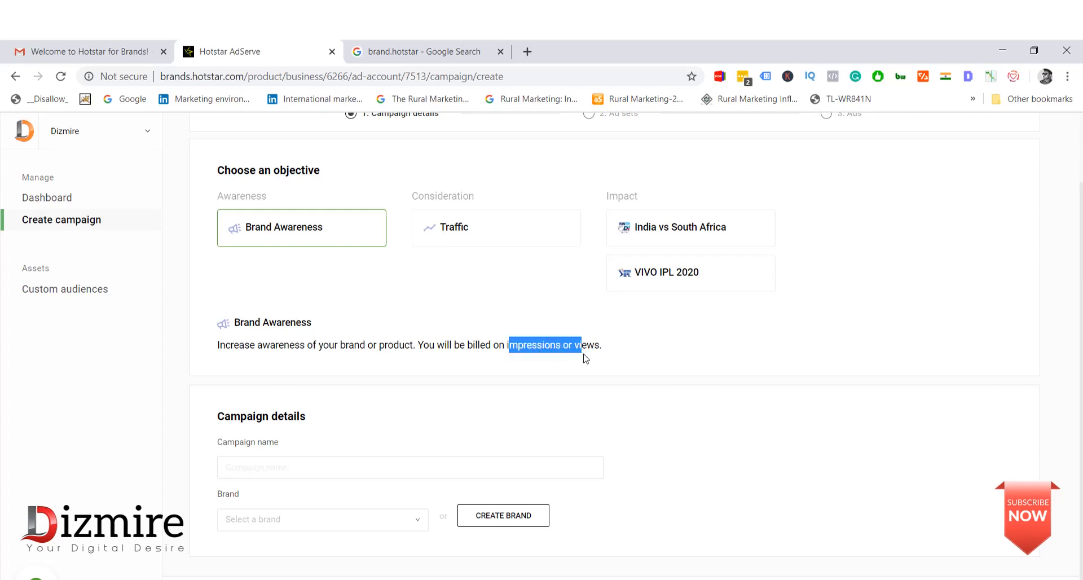